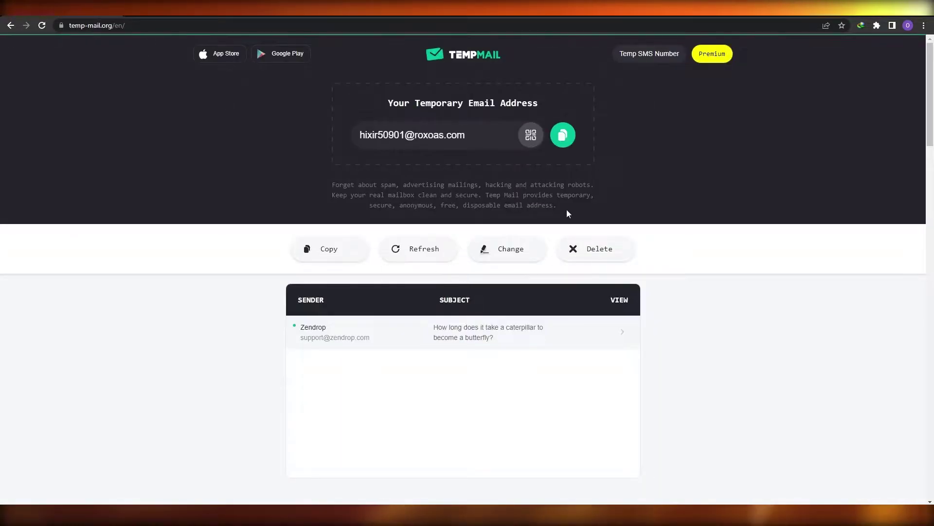
# Step: Copy the temporary email address and use it to start a Shopify free trial
pyautogui.click(563, 136)
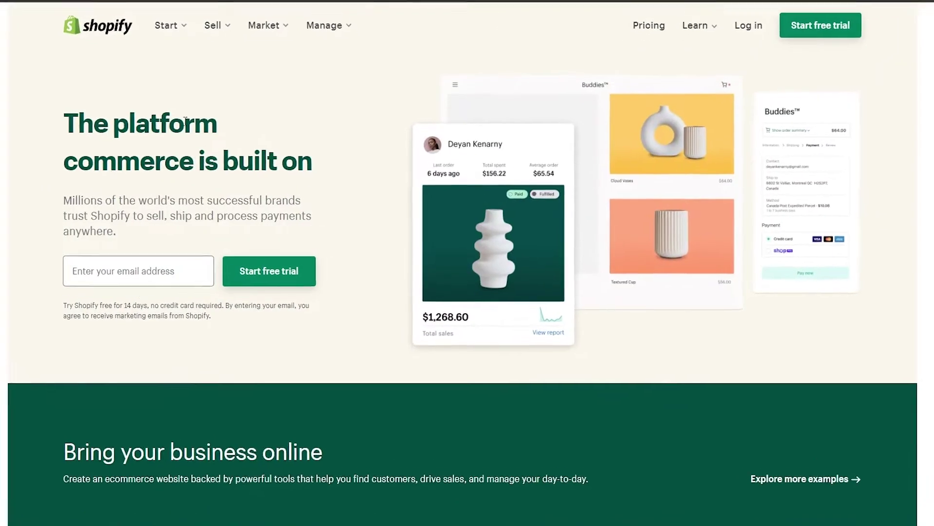
pyautogui.rightClick(127, 267)
pyautogui.click(189, 360)
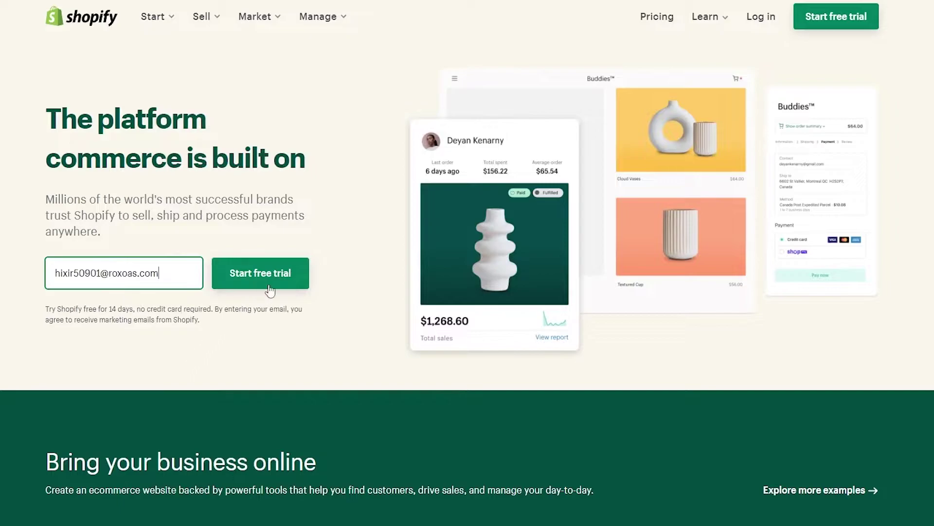
pyautogui.click(279, 275)
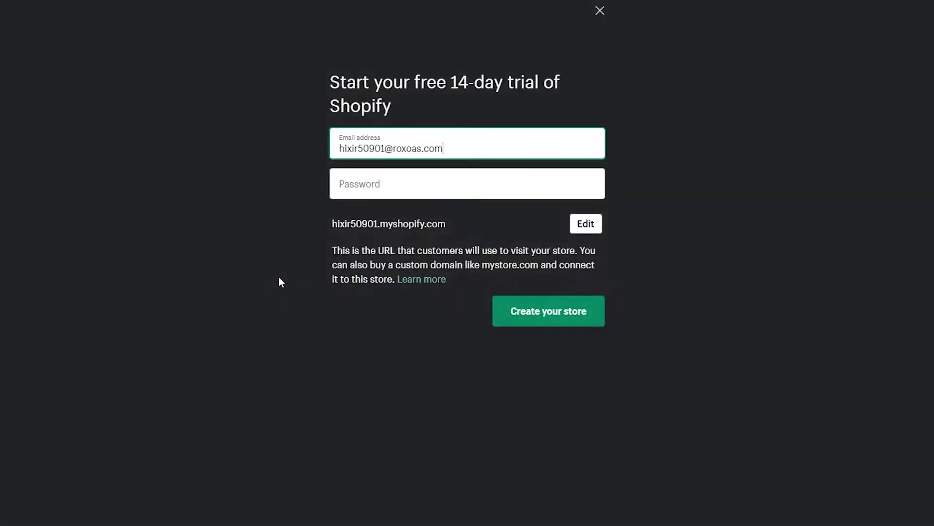
# Step: Enter the account password, check the store URL and create the store
pyautogui.click(388, 190)
pyautogui.click(586, 218)
pyautogui.click(541, 321)
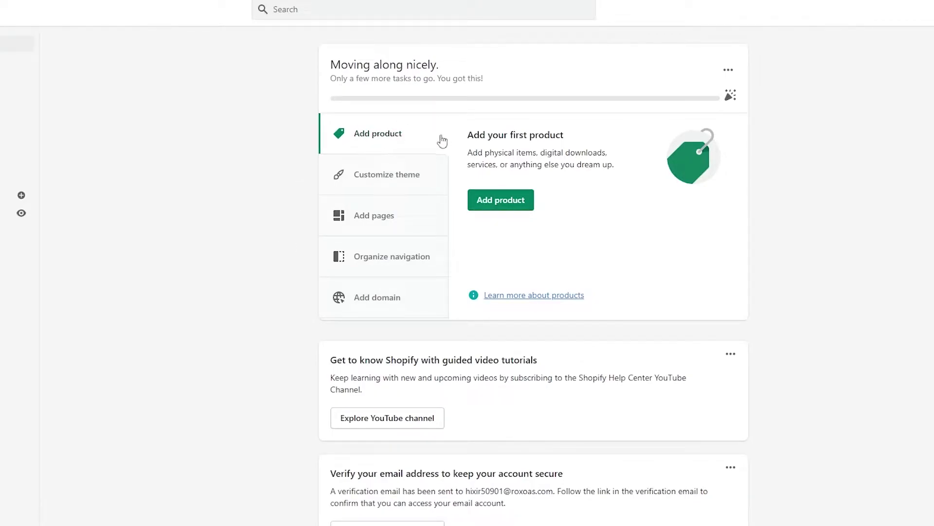
# Step: Open the form for adding a first product and review its media, pricing, inventory and shipping fields
pyautogui.click(500, 203)
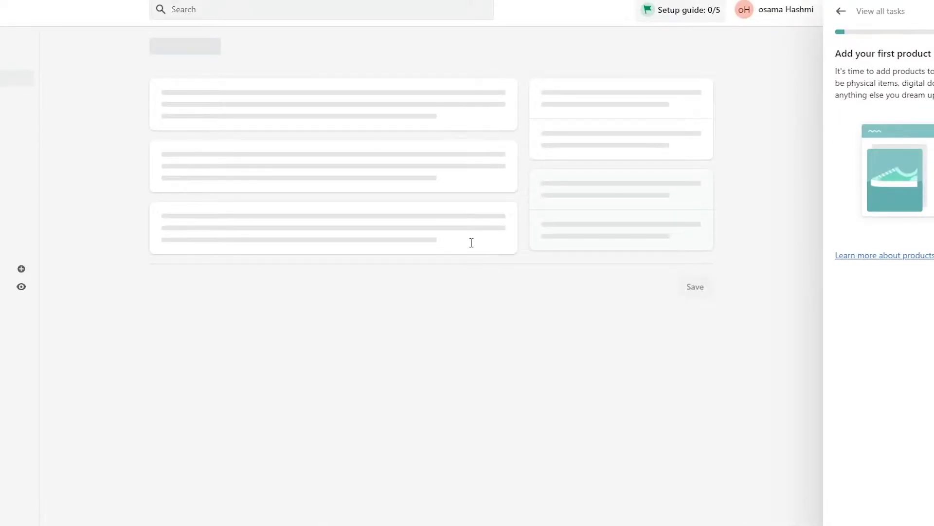
pyautogui.scroll(-4, 352, 306)
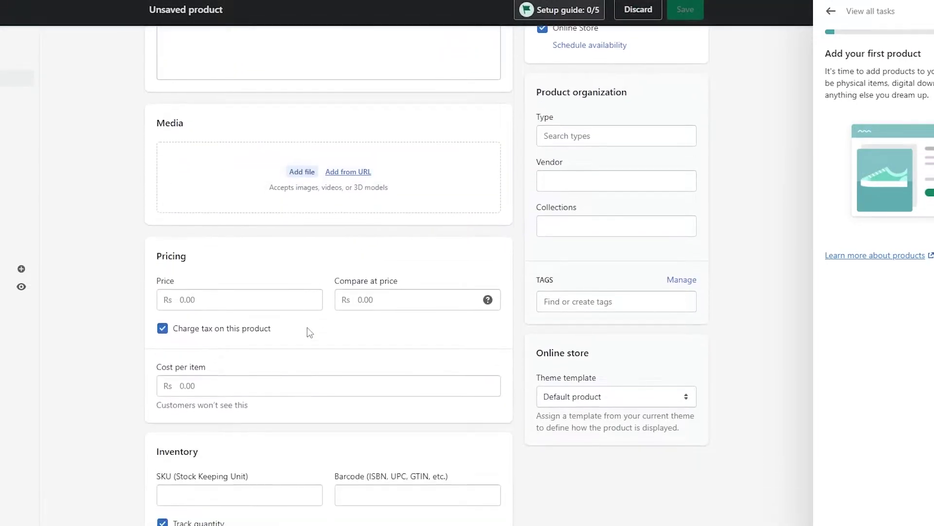
pyautogui.scroll(-8, 308, 331)
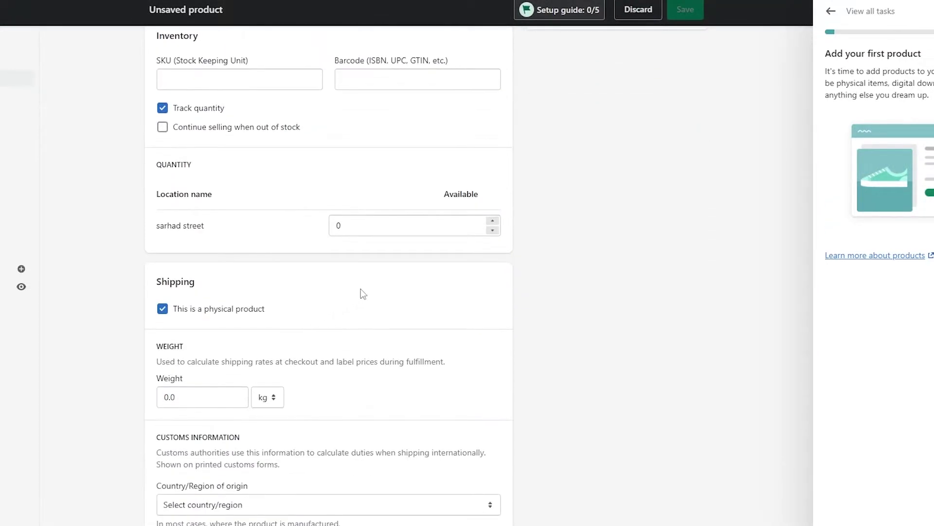
pyautogui.scroll(-5, 361, 292)
pyautogui.scroll(6, 339, 242)
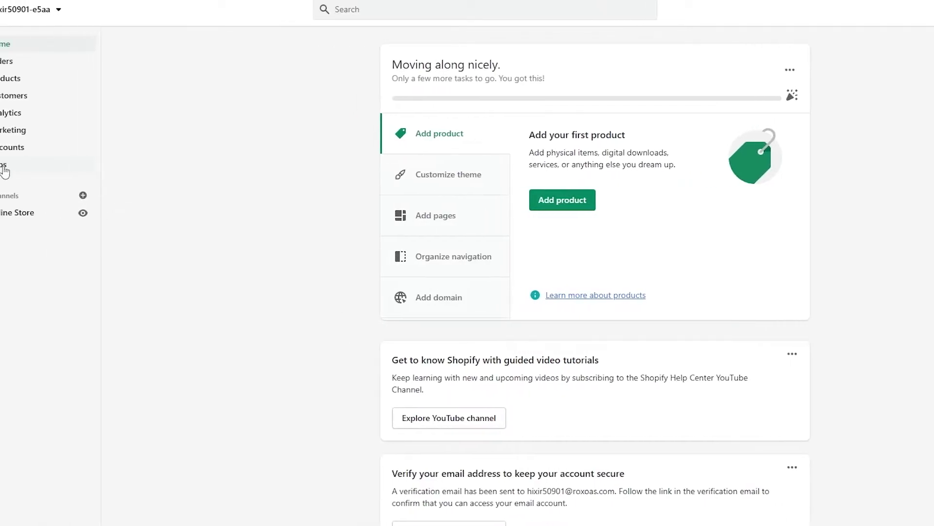
# Step: Open the store's recommended apps for finding products and view the full collection in the Shopify App Store
pyautogui.click(30, 166)
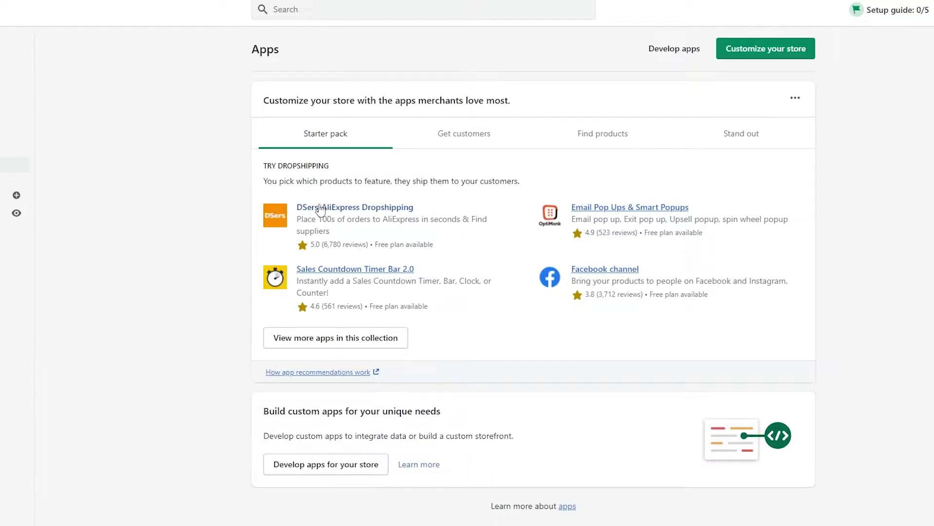
pyautogui.click(598, 139)
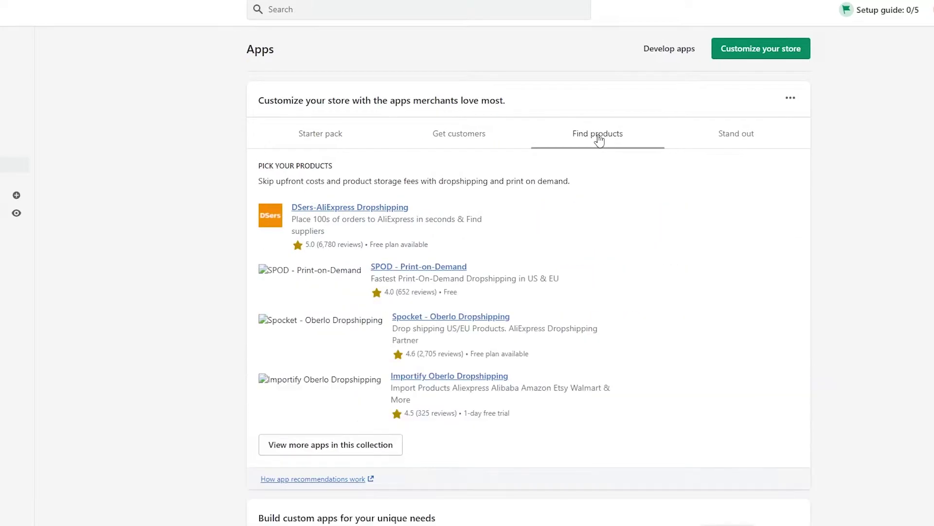
pyautogui.click(340, 449)
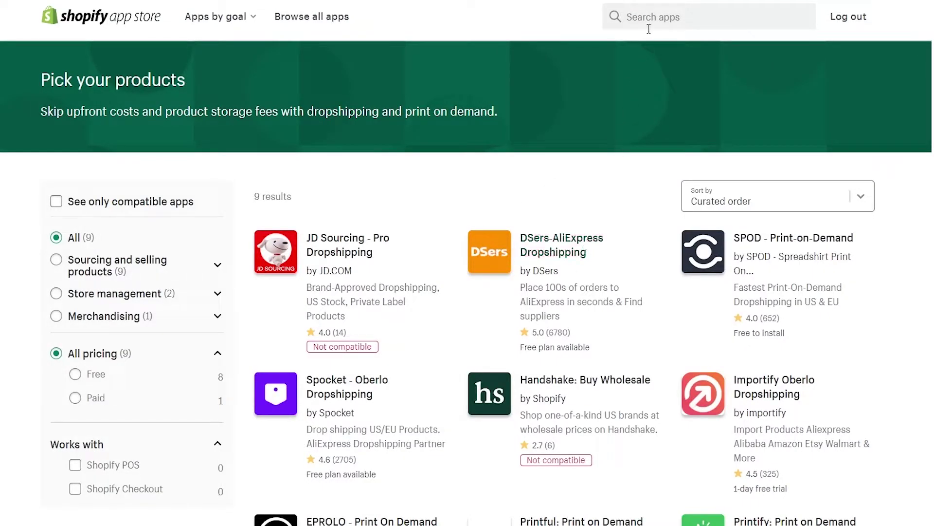
# Step: Search the app store for "dser" and open the DSers-AliExpress Dropshipping listing
pyautogui.click(642, 14)
pyautogui.write('d')
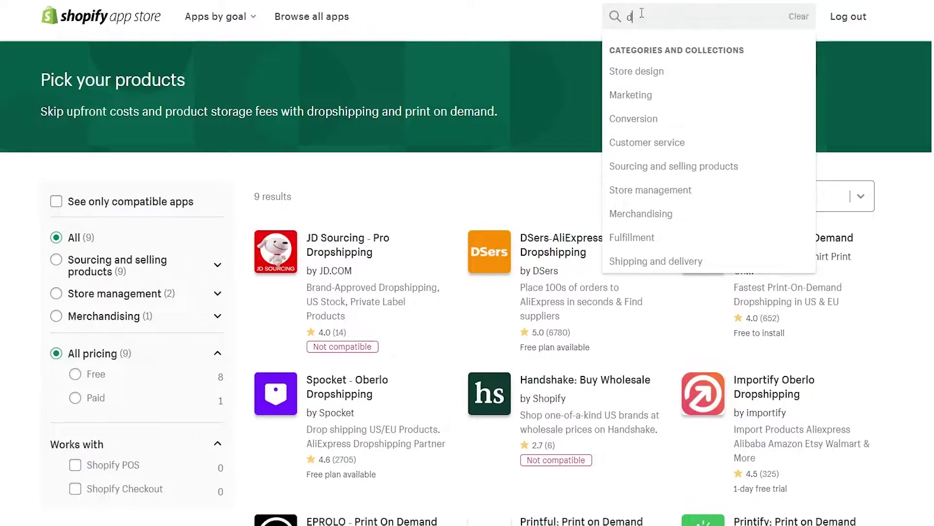
pyautogui.write('ser')
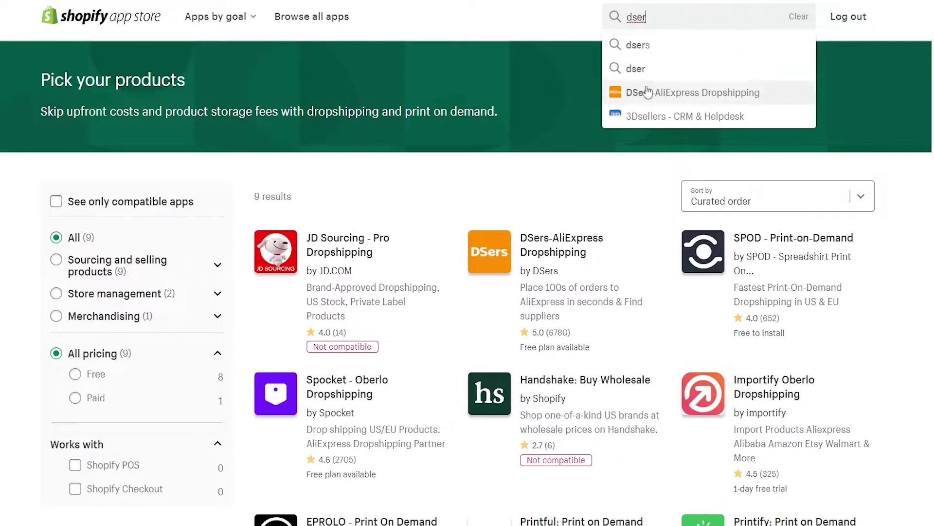
pyautogui.click(680, 93)
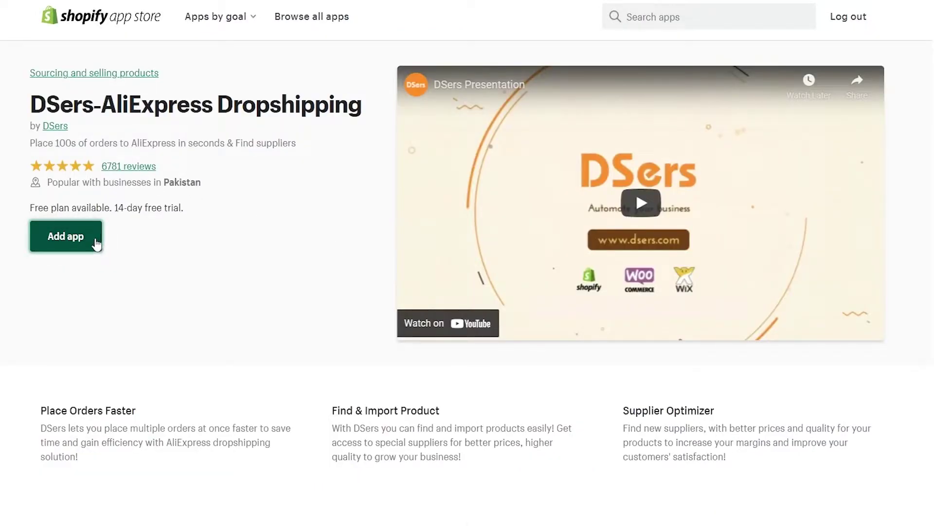
# Step: Install the DSers-AliExpress Dropshipping app on the store and have a DSers account created automatically
pyautogui.click(98, 234)
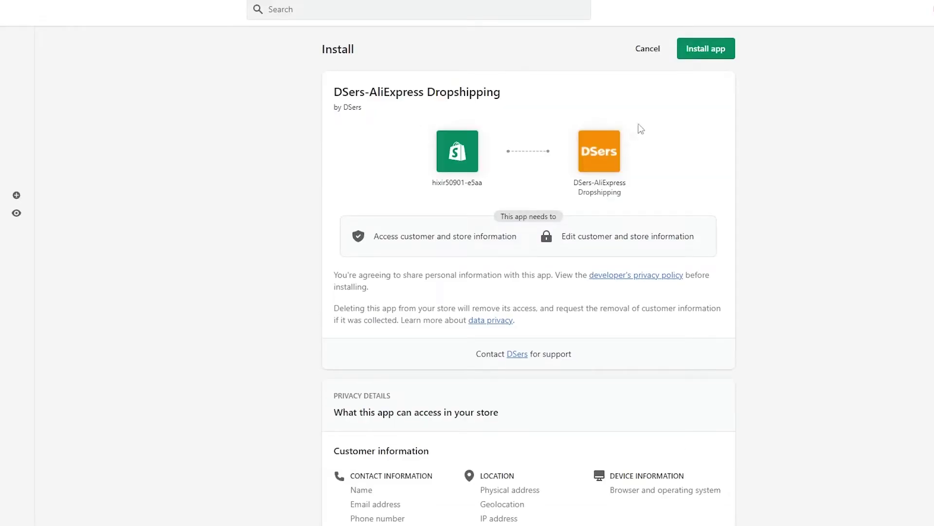
pyautogui.click(715, 56)
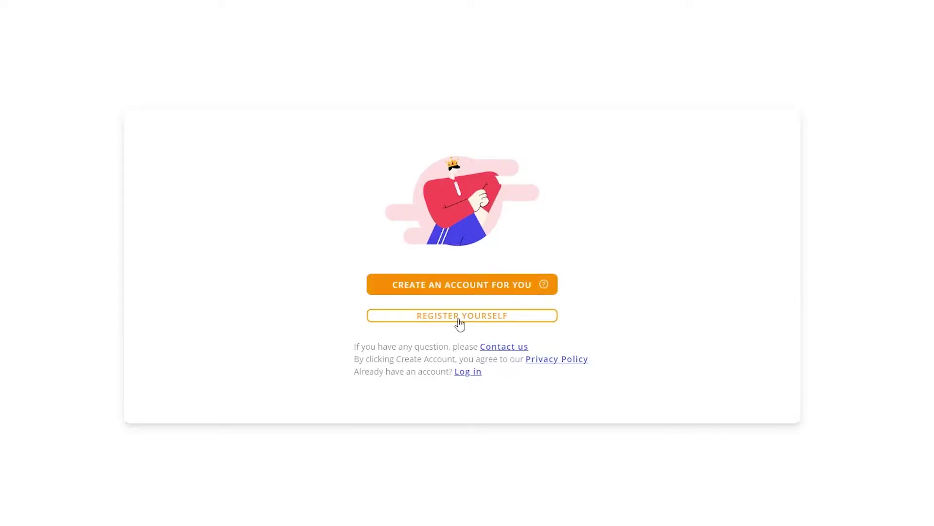
pyautogui.click(476, 284)
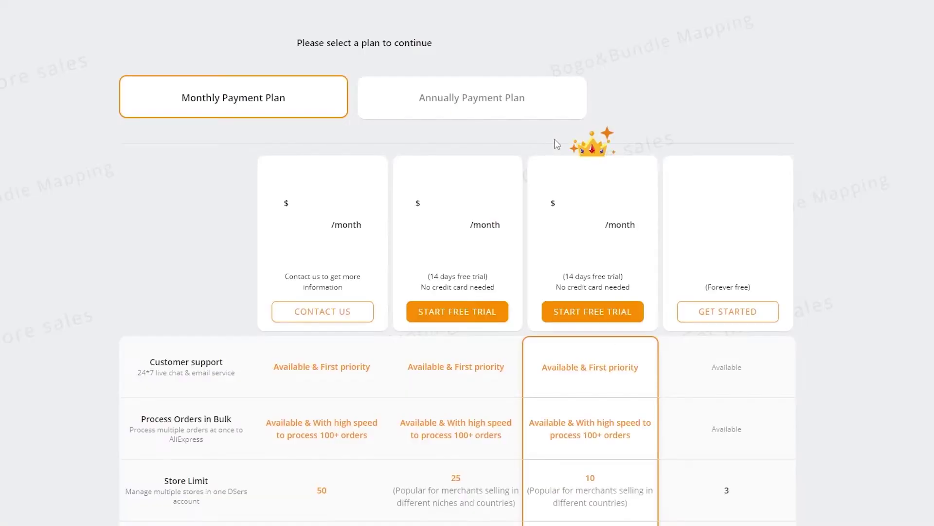
# Step: Compare the Enterprise, Pro, Advanced and Basic monthly plans by price, store limit, product limit and included features
pyautogui.scroll(-8, 794, 267)
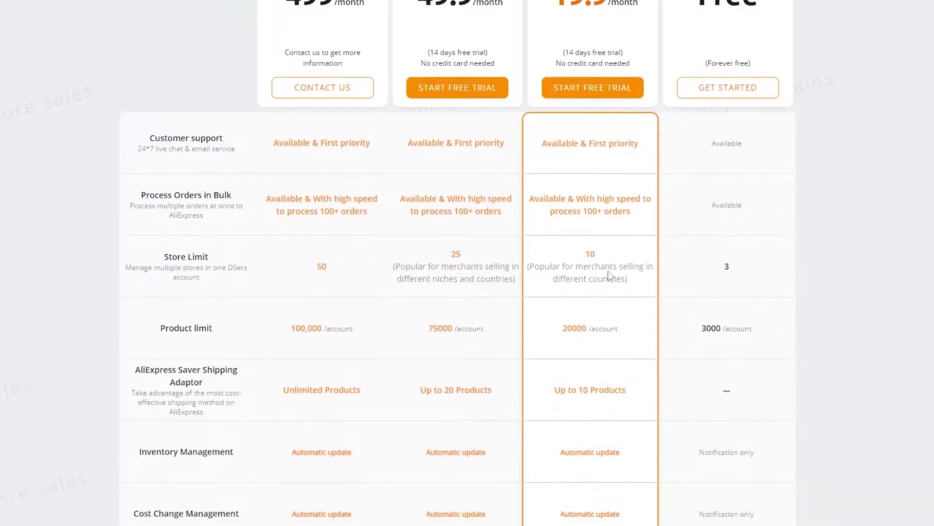
pyautogui.scroll(4, 557, 325)
pyautogui.scroll(-3, 557, 325)
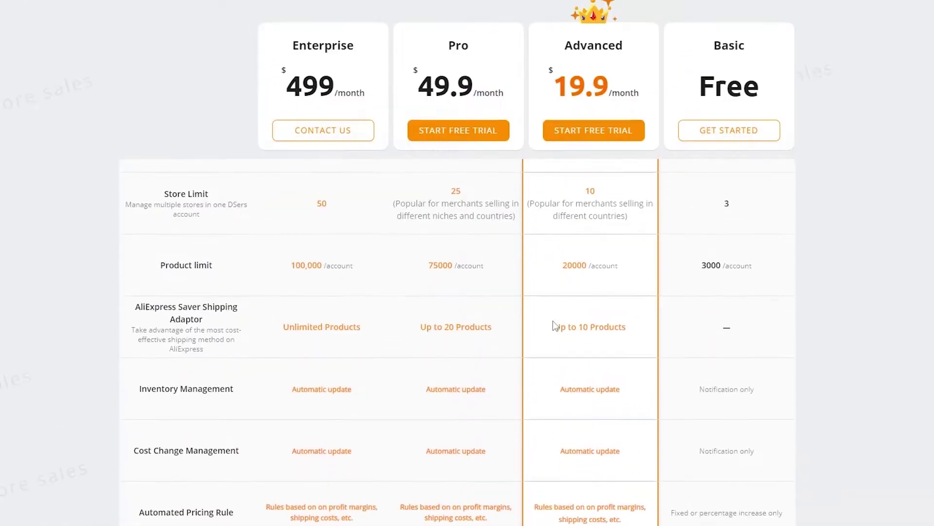
pyautogui.scroll(5, 557, 325)
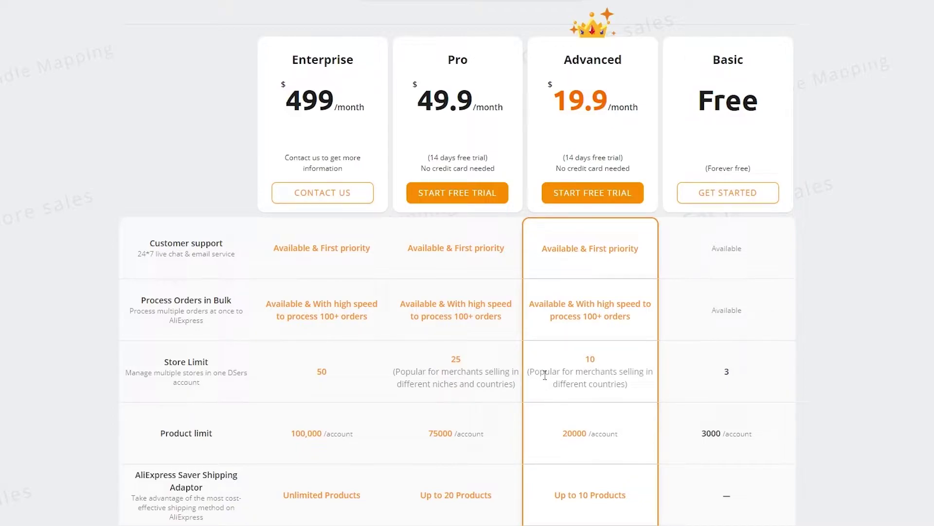
pyautogui.scroll(-1, 626, 383)
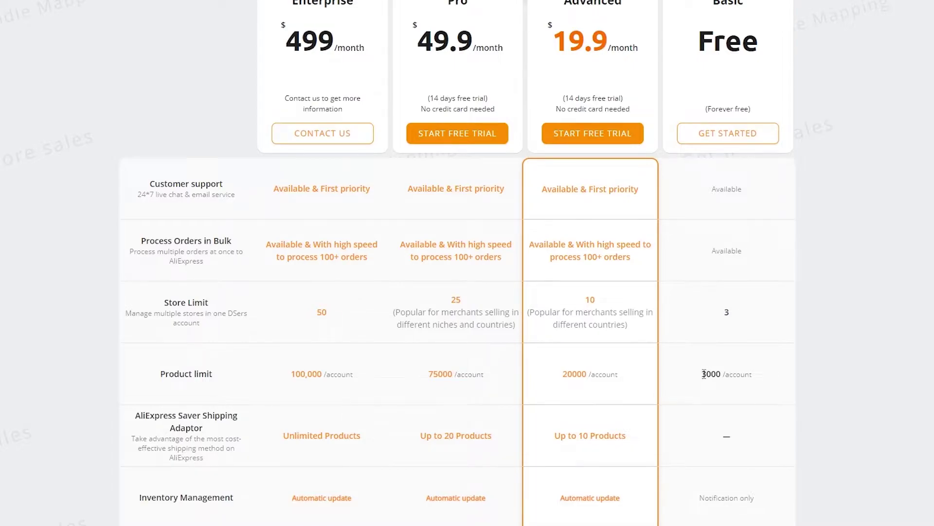
pyautogui.moveTo(704, 373); pyautogui.dragTo(722, 373)
pyautogui.scroll(2, 724, 98)
pyautogui.scroll(-5, 776, 360)
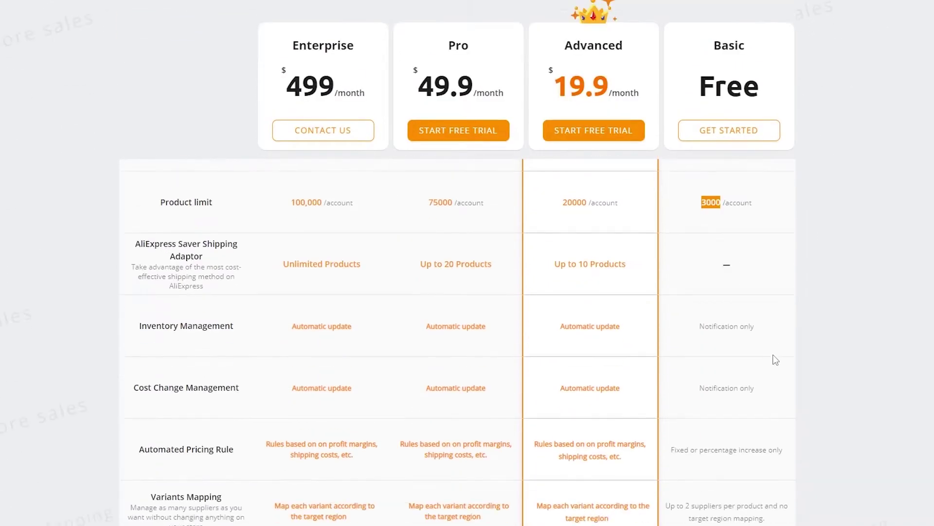
pyautogui.scroll(3, 715, 316)
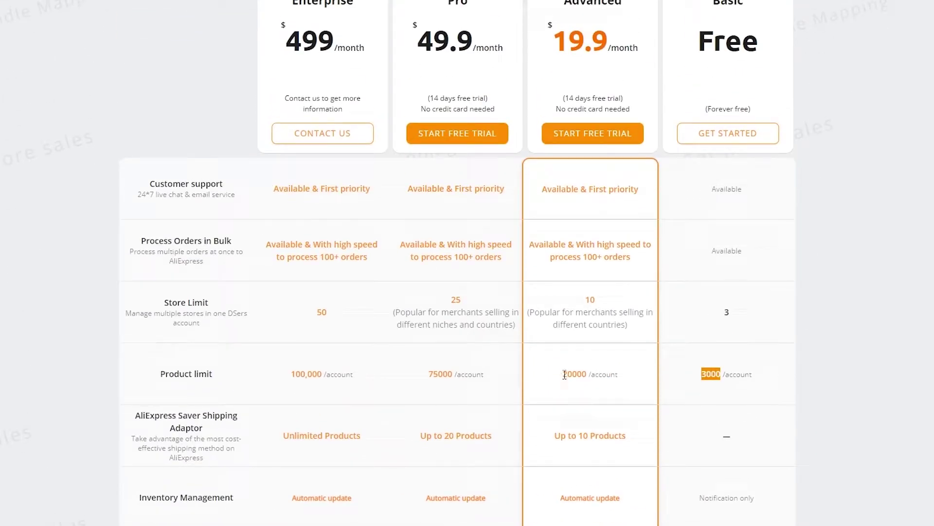
pyautogui.scroll(1, 564, 374)
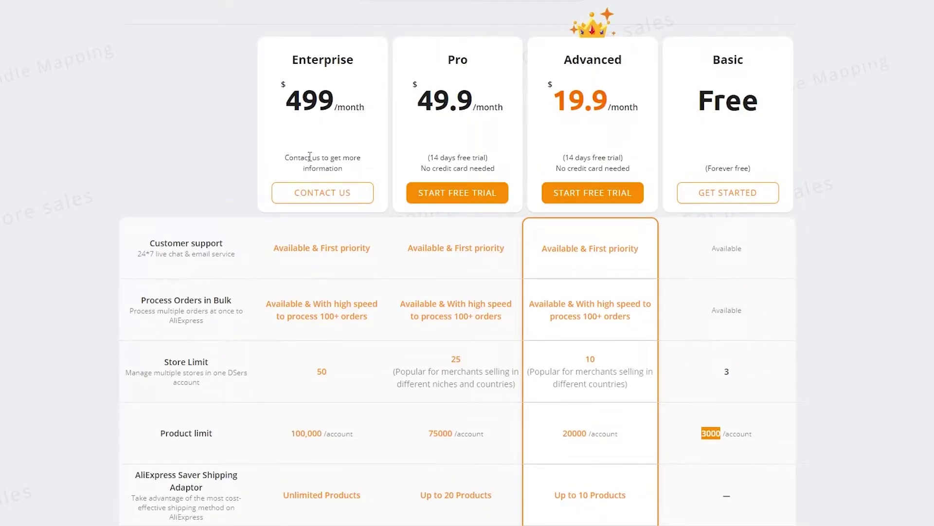
pyautogui.scroll(-3, 311, 465)
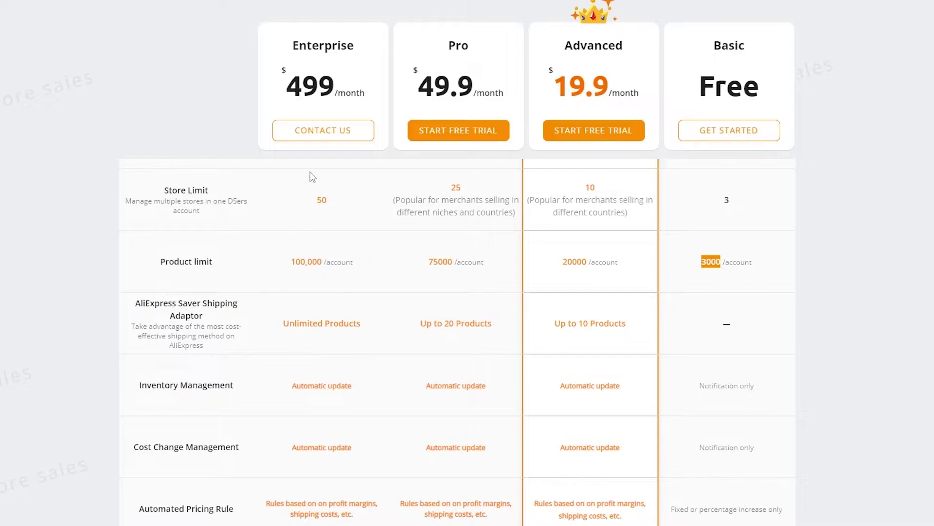
pyautogui.scroll(-5, 327, 325)
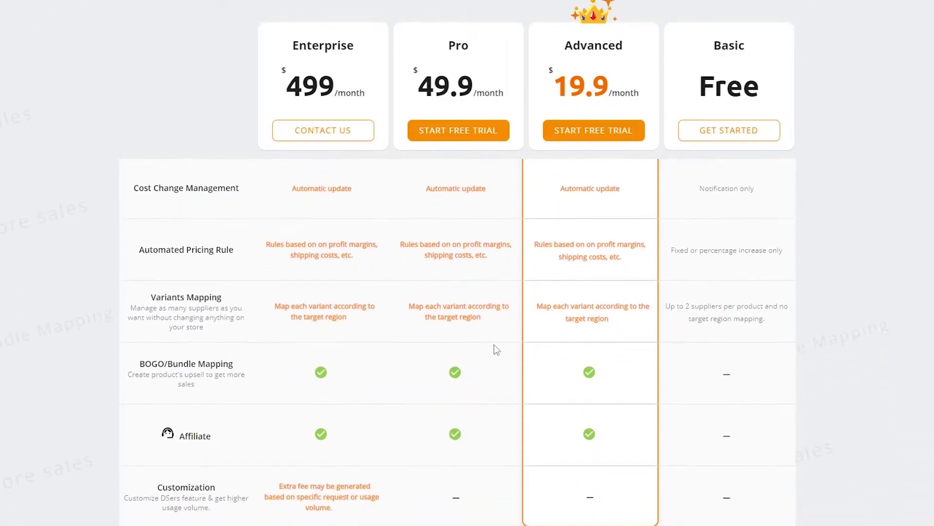
pyautogui.scroll(6, 435, 376)
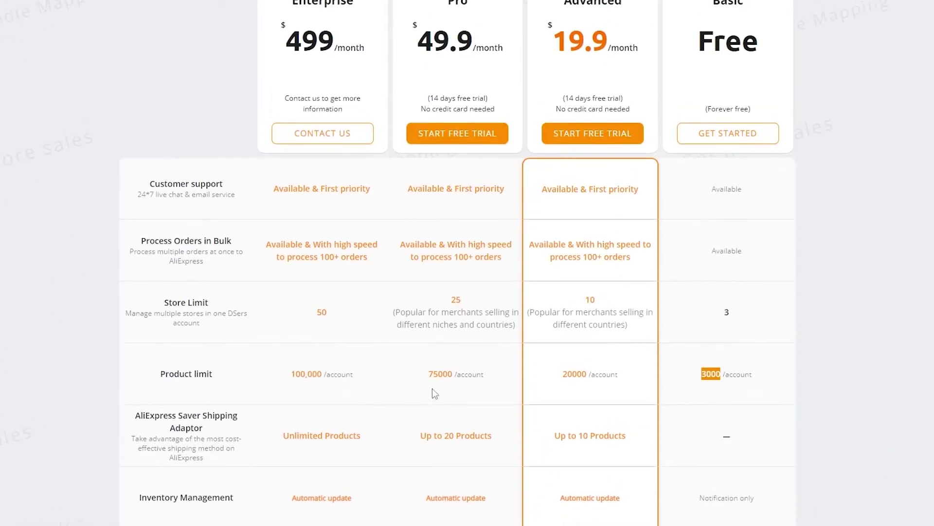
pyautogui.scroll(2, 576, 366)
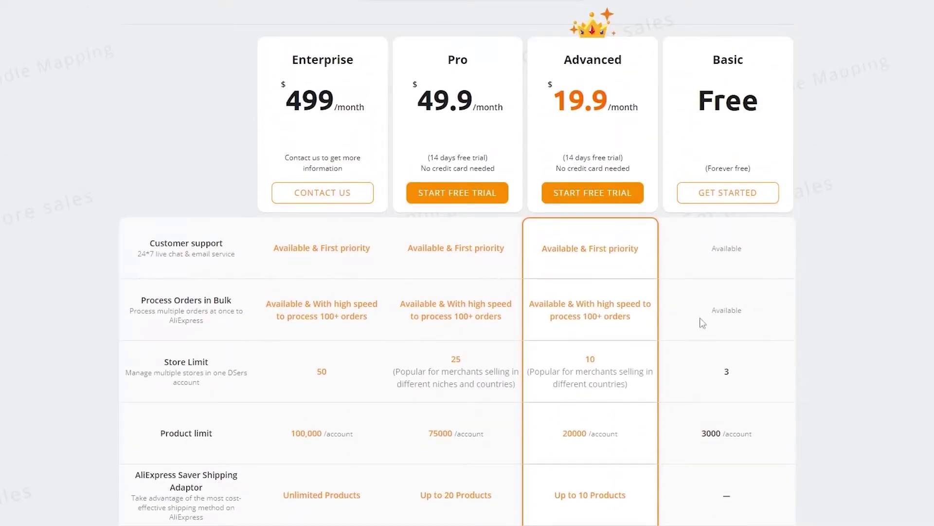
pyautogui.scroll(1, 705, 262)
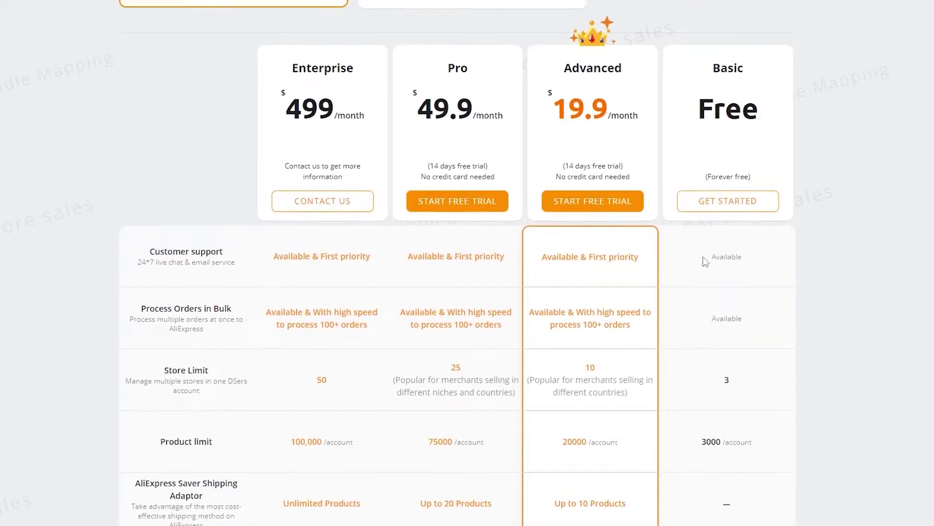
pyautogui.scroll(2, 705, 261)
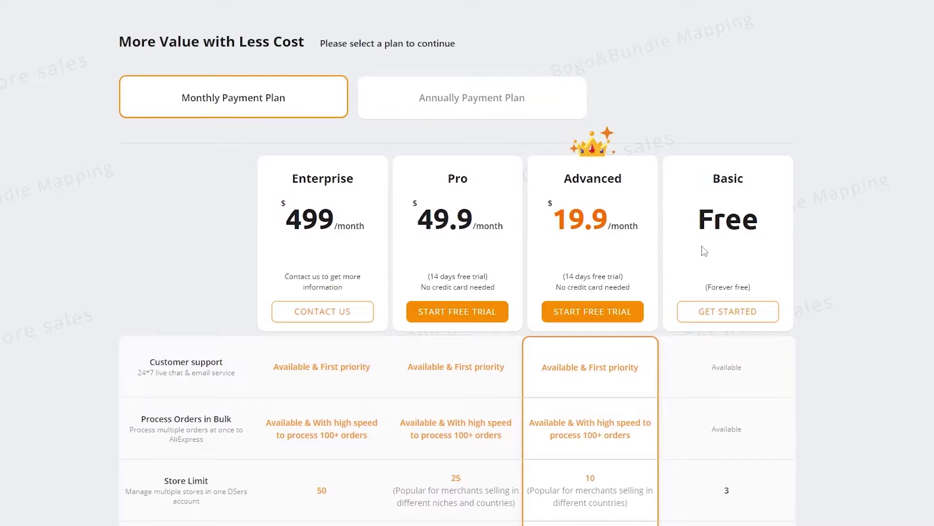
# Step: Choose the free Basic plan and sign in to AliExpress with a Google account
pyautogui.click(729, 314)
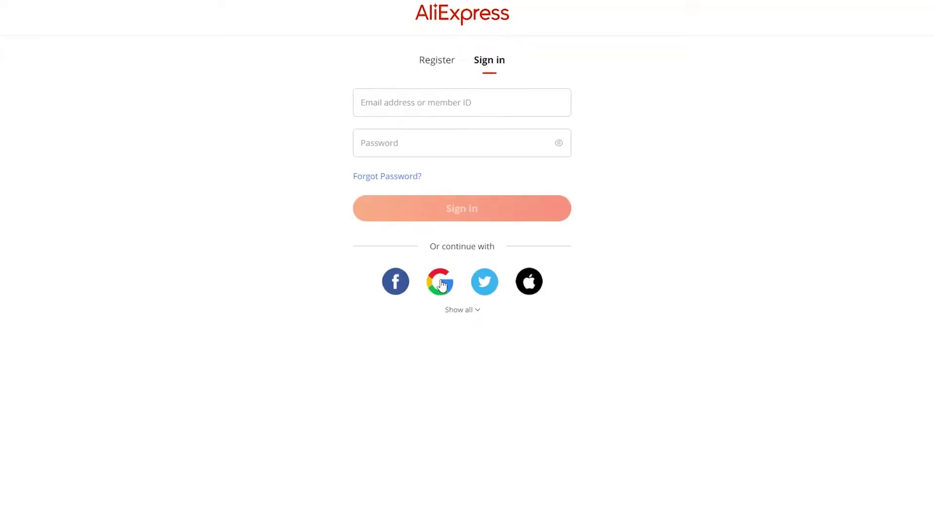
pyautogui.click(441, 281)
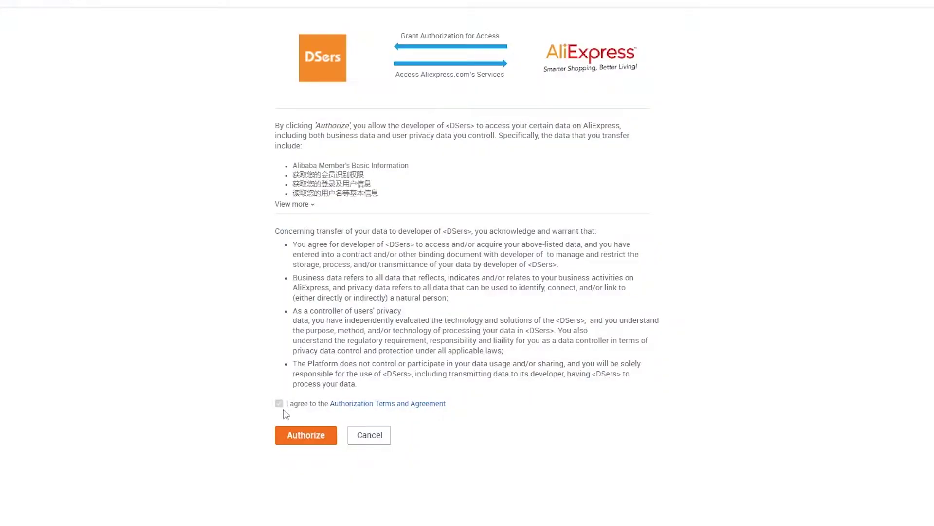
# Step: Authorize DSers to access the AliExpress account and choose to start importing products in the new user's guide
pyautogui.tripleClick(279, 403)
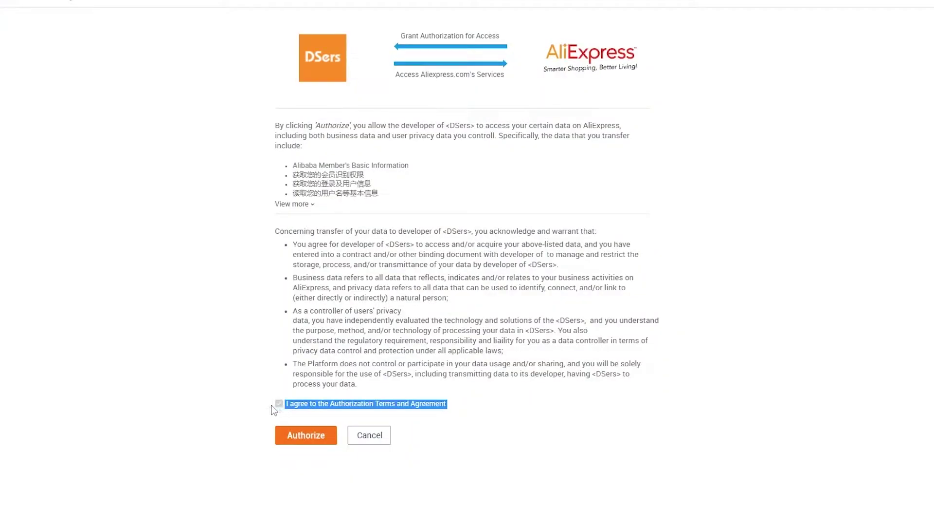
pyautogui.click(294, 411)
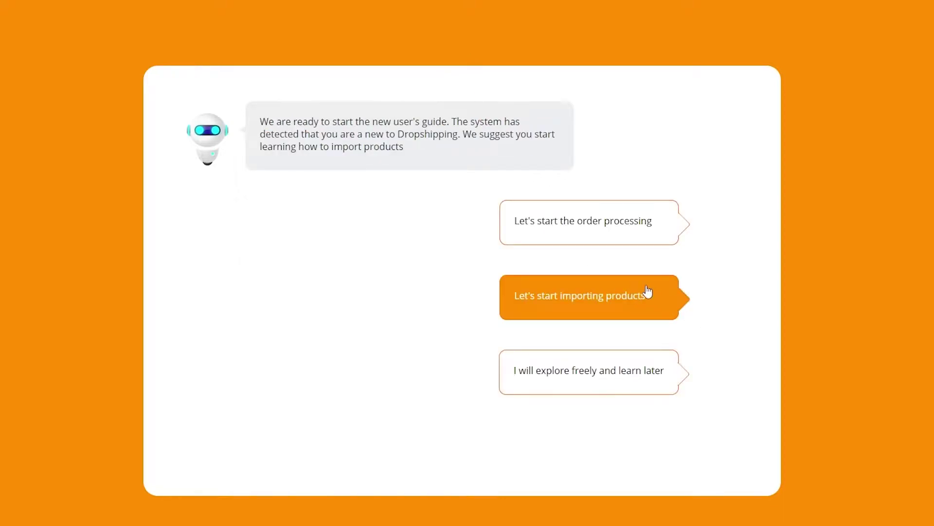
pyautogui.click(561, 309)
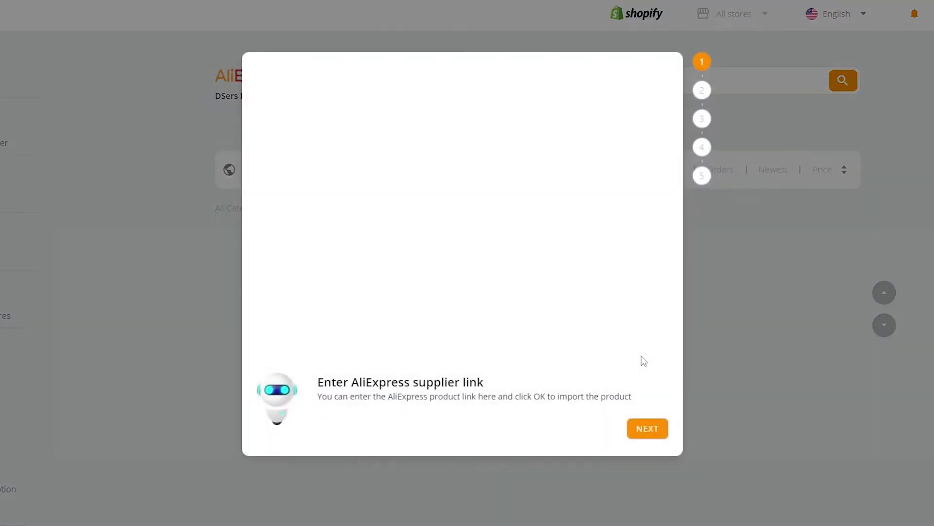
# Step: Finish the product import tutorial and browse the suggested AliExpress supplier products
pyautogui.click(646, 430)
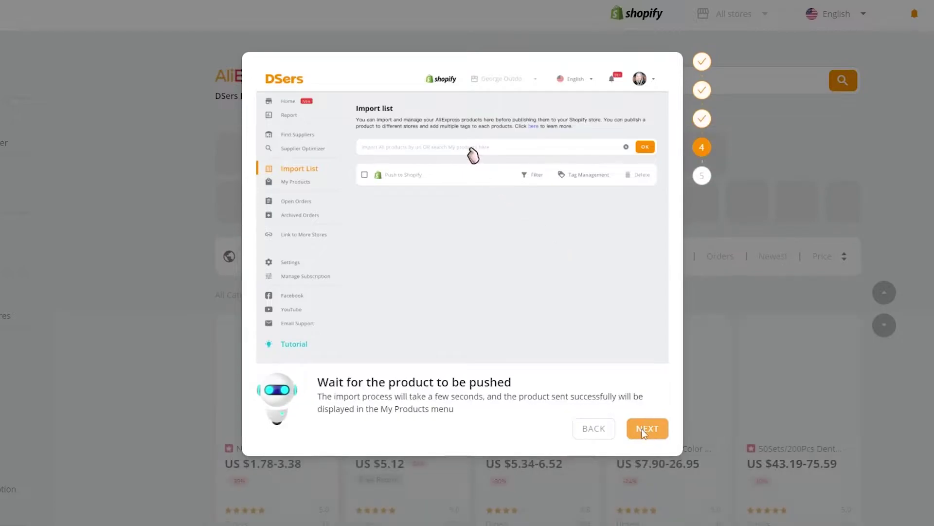
pyautogui.click(648, 440)
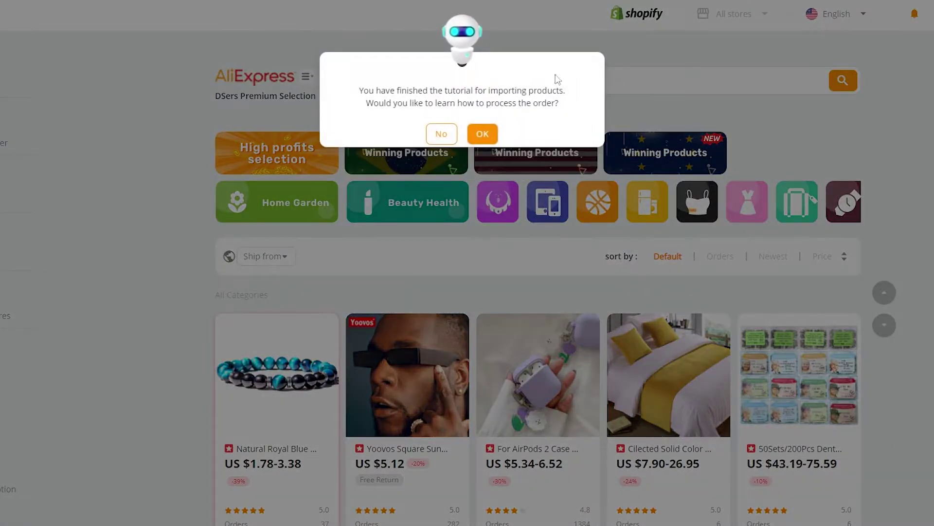
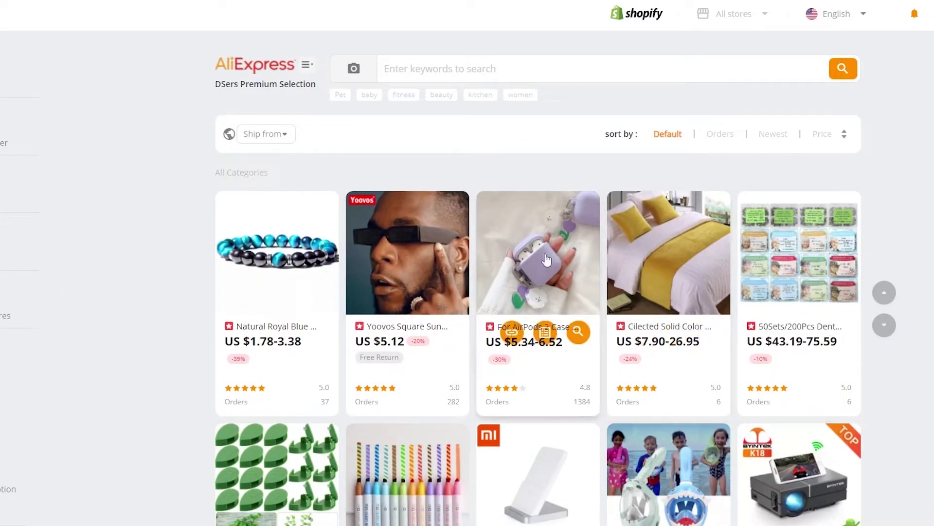
pyautogui.scroll(-1, 635, 370)
pyautogui.scroll(-13, 634, 370)
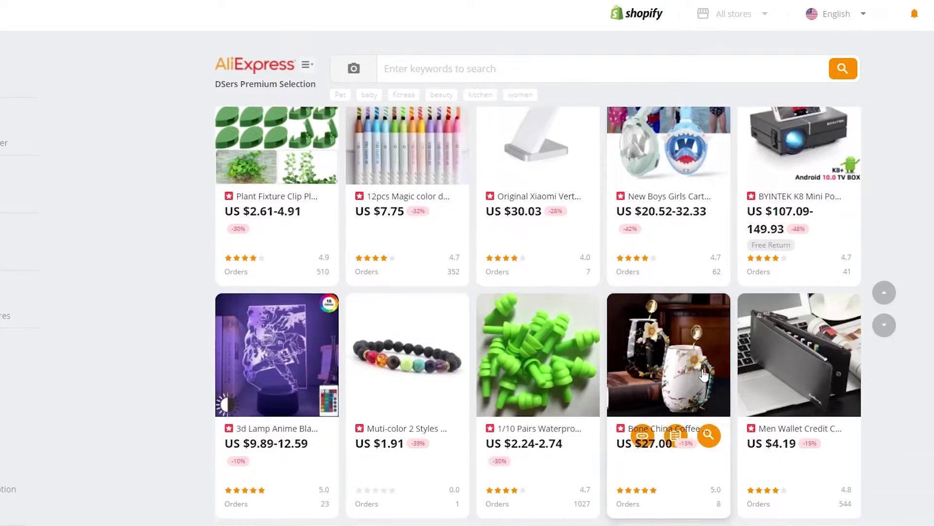
pyautogui.scroll(15, 727, 364)
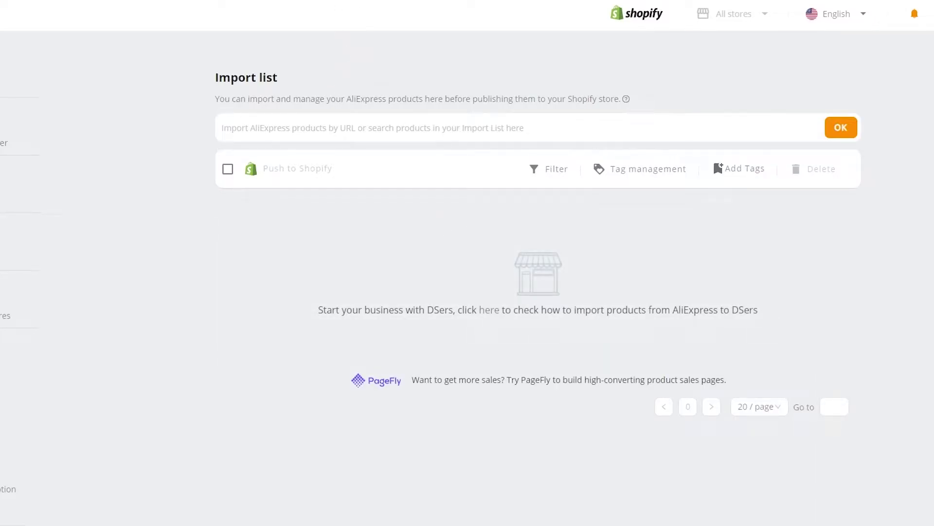
# Step: Open the AliExpress website in a new browser tab and dismiss the new user coupon offer
pyautogui.hotkey('ctrl', 't')
pyautogui.write('a')
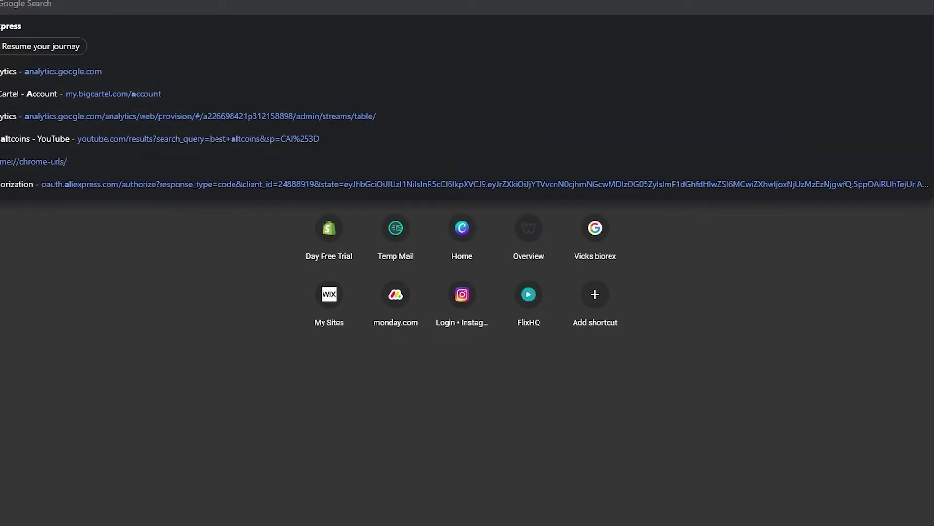
pyautogui.write('li')
pyautogui.press('Return')
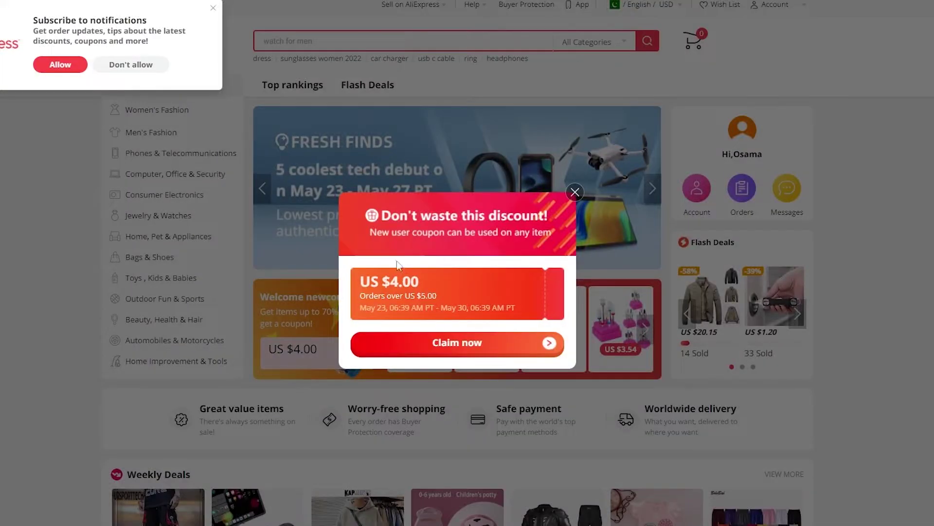
pyautogui.scroll(-2, 460, 268)
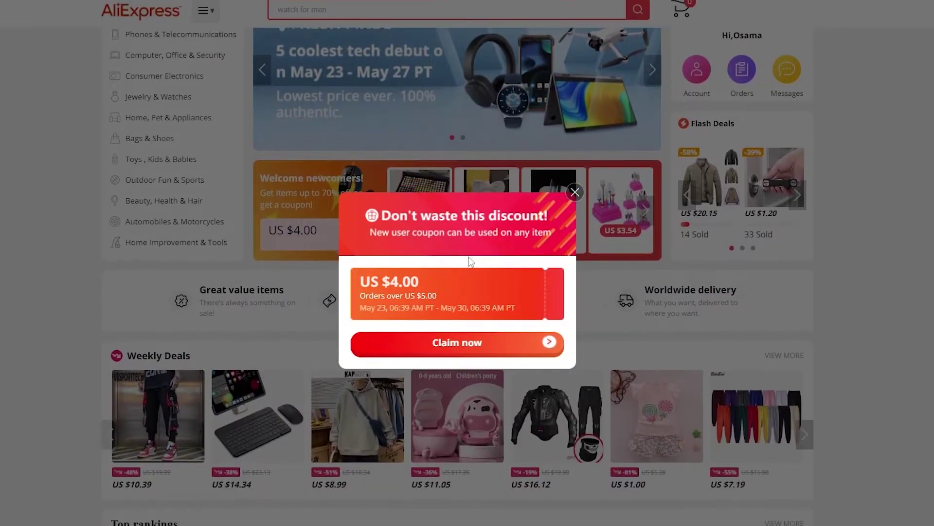
pyautogui.click(574, 193)
# Step: Open the "Men's Spring & Fall Wear - Casual Pants" ranking and its recommended Ribbons Harem Joggers product page
pyautogui.scroll(-4, 748, 272)
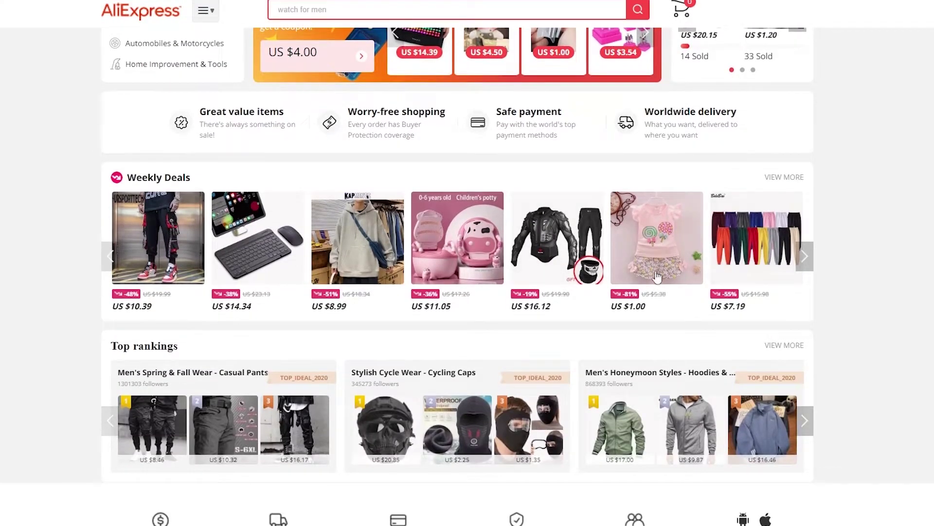
pyautogui.scroll(-2, 679, 275)
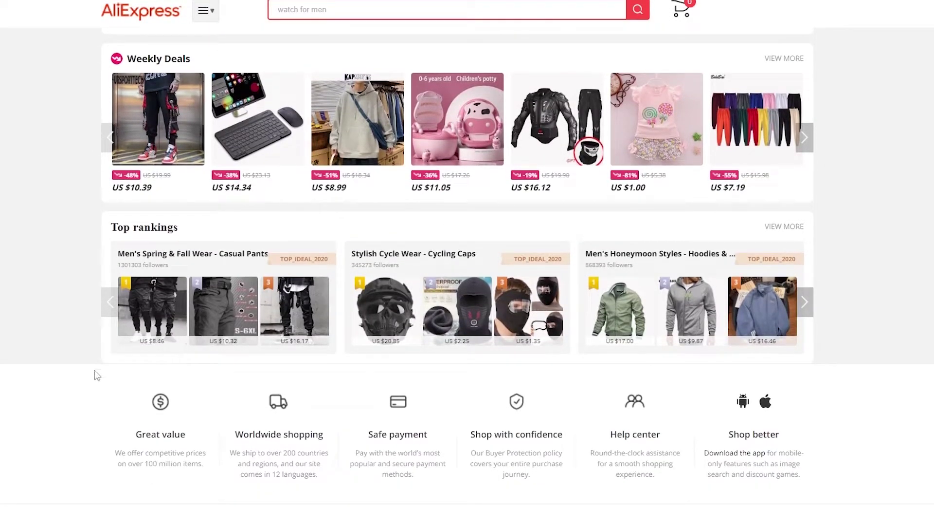
pyautogui.click(190, 324)
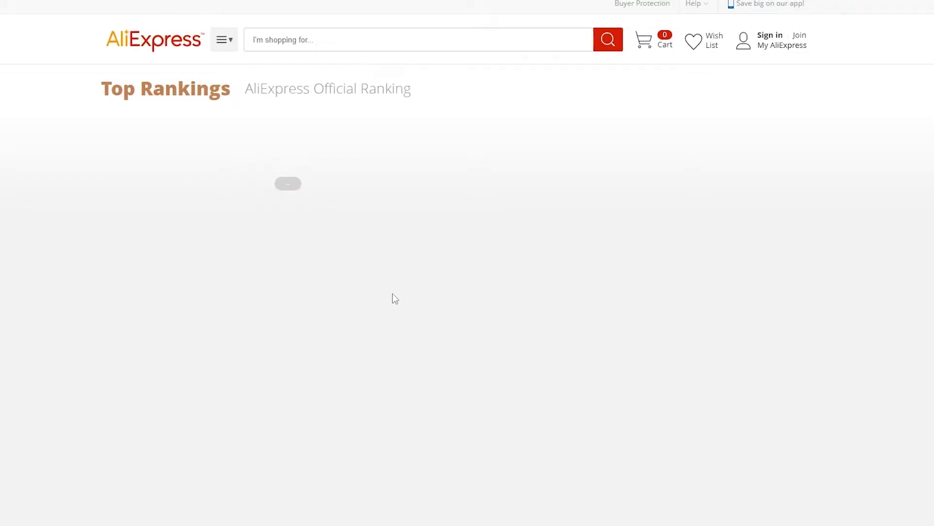
pyautogui.scroll(-1, 386, 287)
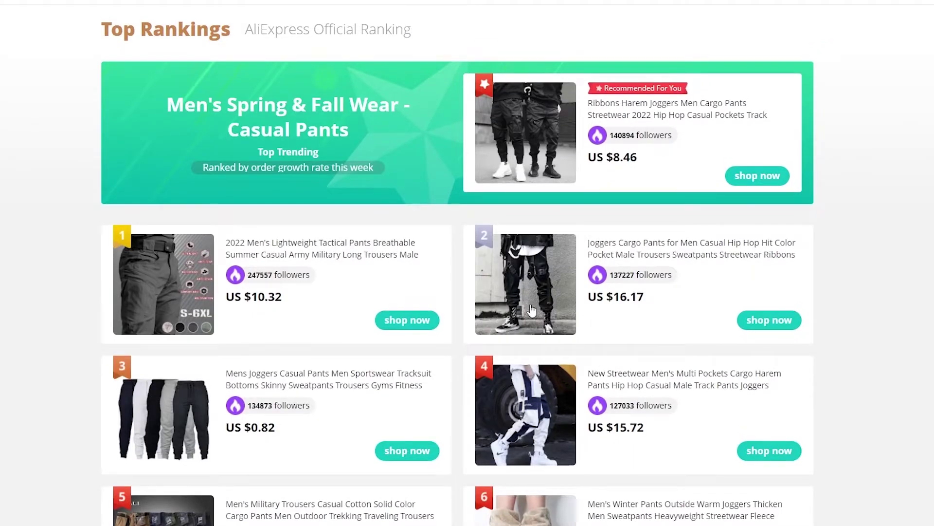
pyautogui.click(533, 145)
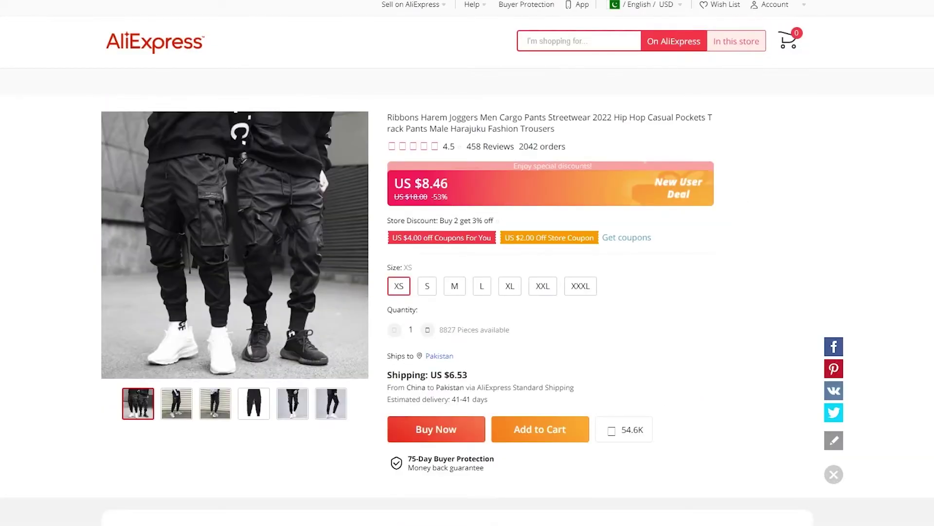
# Step: Copy the joggers' AliExpress page URL and import the product with it into the DSers Import list
pyautogui.rightClick(576, 3)
pyautogui.click(603, 69)
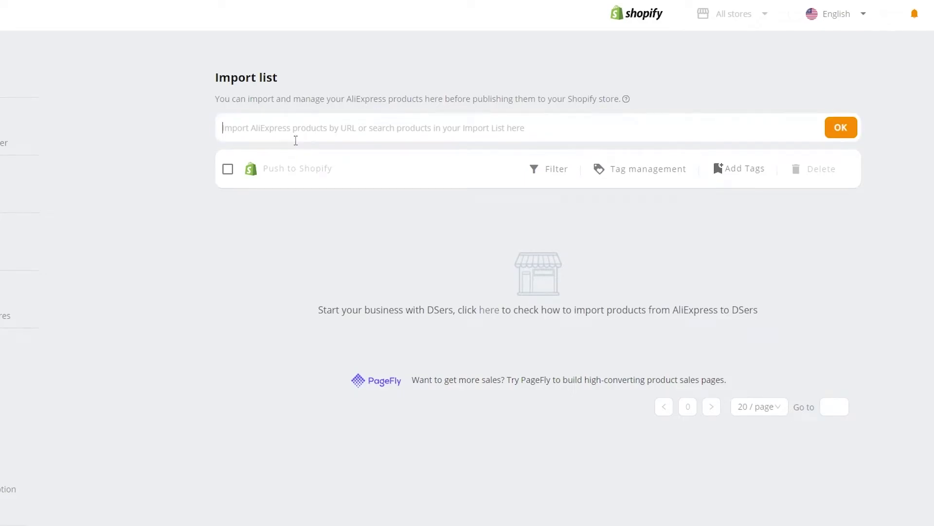
pyautogui.rightClick(297, 125)
pyautogui.click(322, 214)
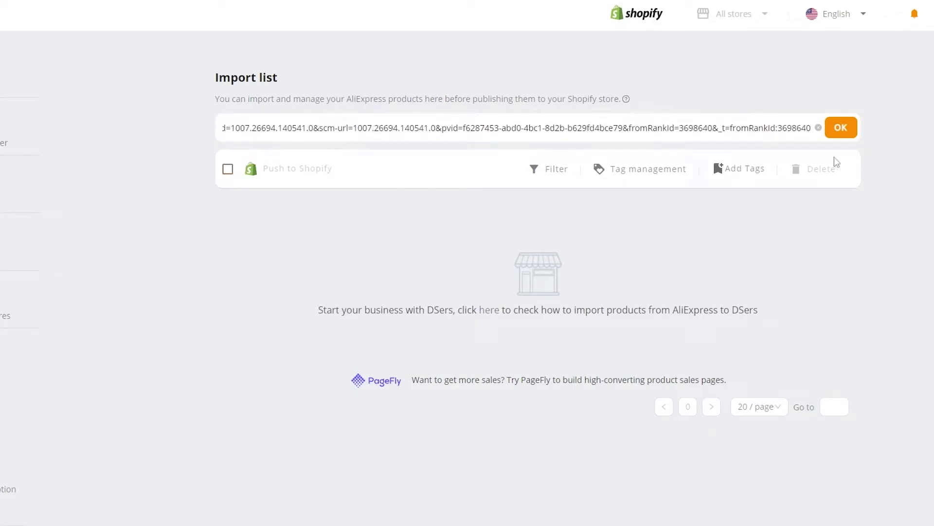
pyautogui.click(842, 129)
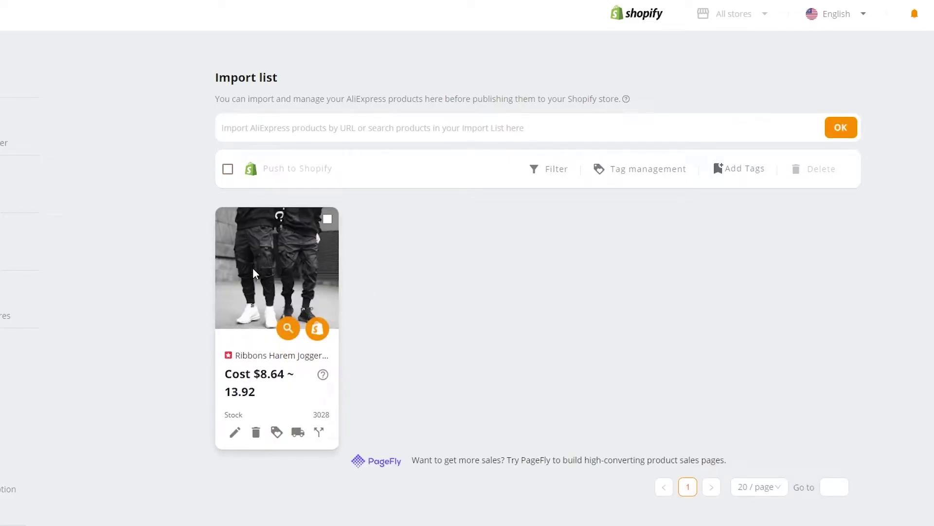
# Step: Push the imported joggers to the Shopify store with "Also publish to Online Store" enabled
pyautogui.click(242, 433)
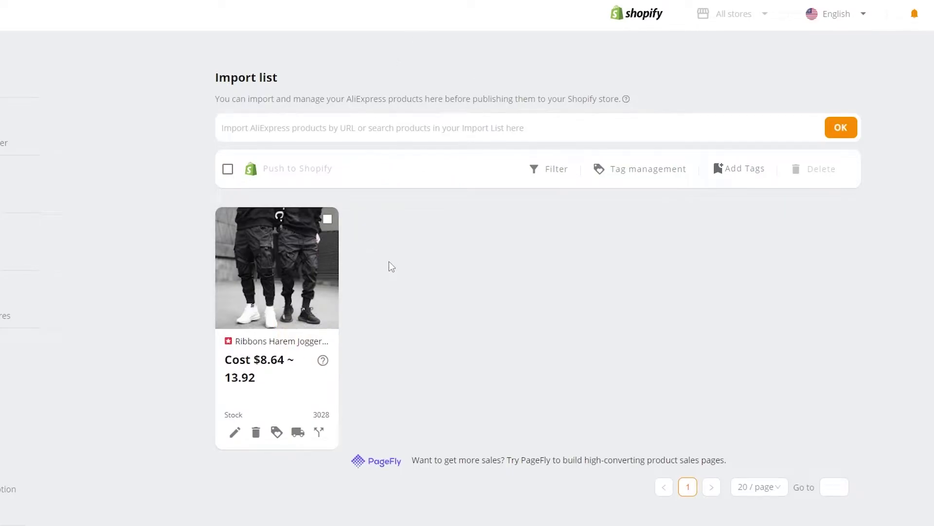
pyautogui.moveTo(258, 436)
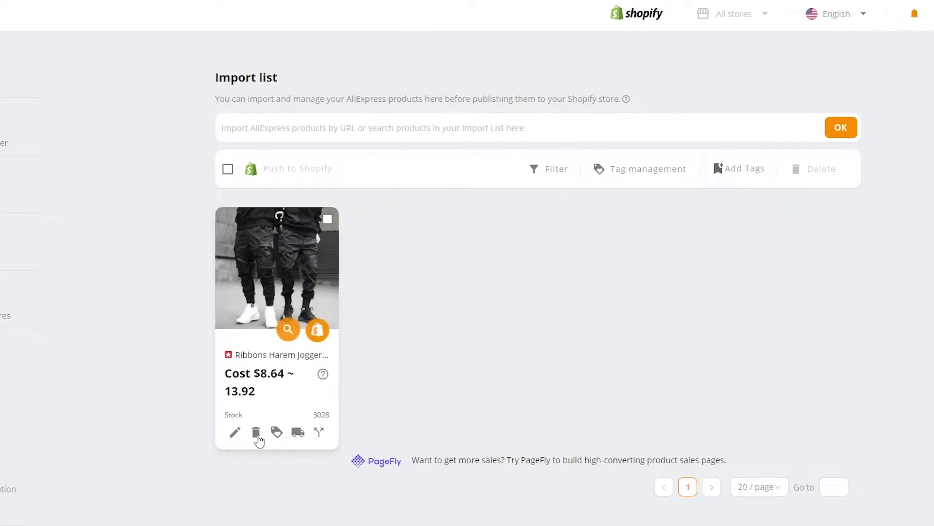
pyautogui.click(317, 329)
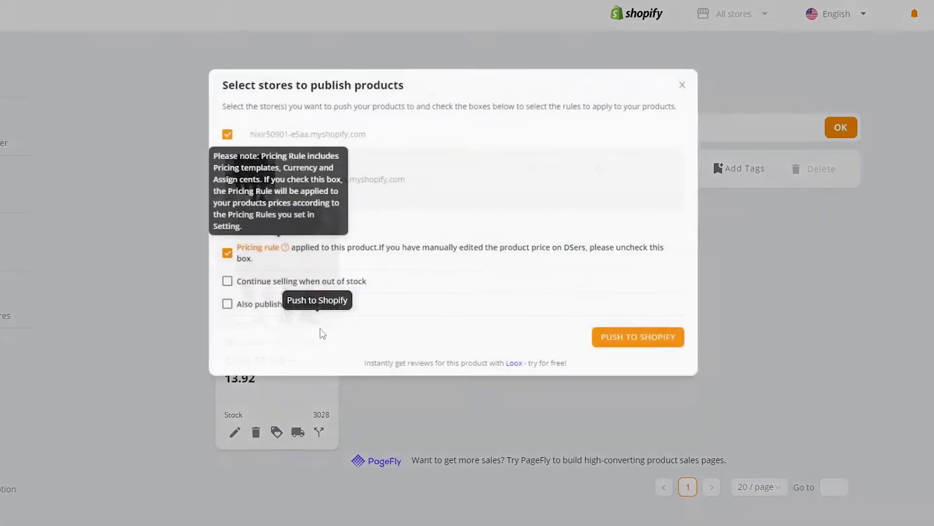
pyautogui.click(222, 305)
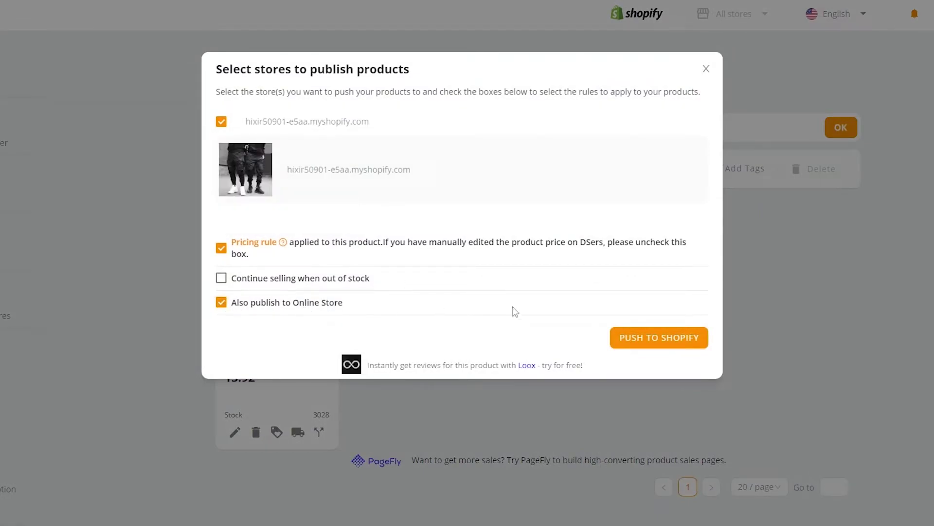
pyautogui.click(666, 345)
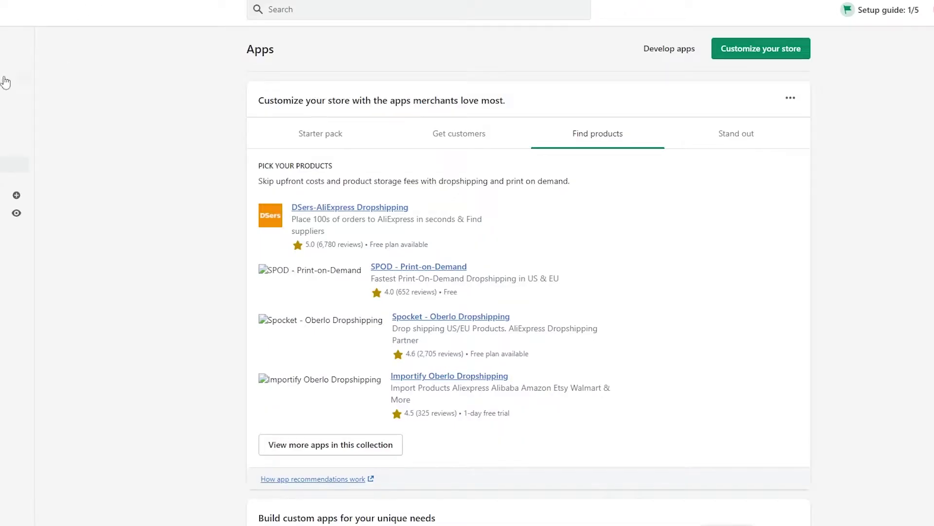
# Step: Open the imported joggers in the Shopify admin's product list and change the title to "Mens Cargo Streetwear Pants"
pyautogui.click(15, 77)
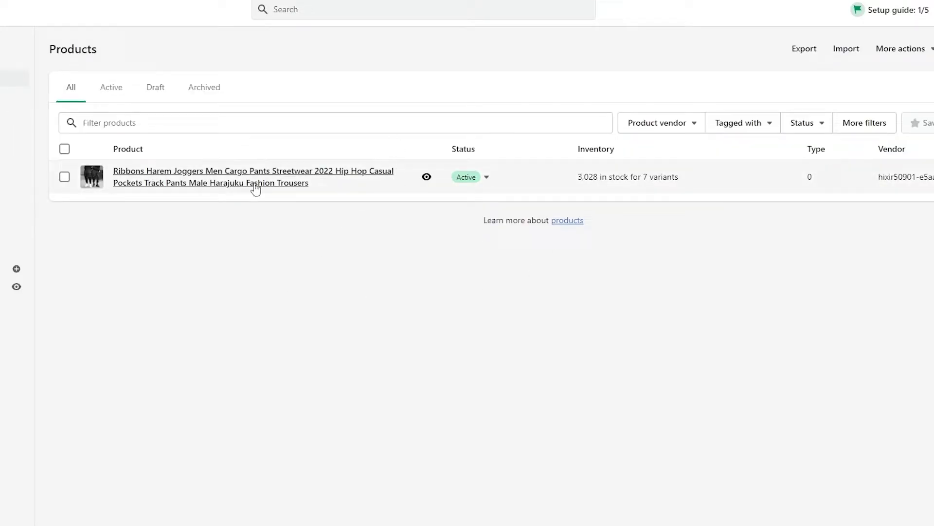
pyautogui.click(258, 187)
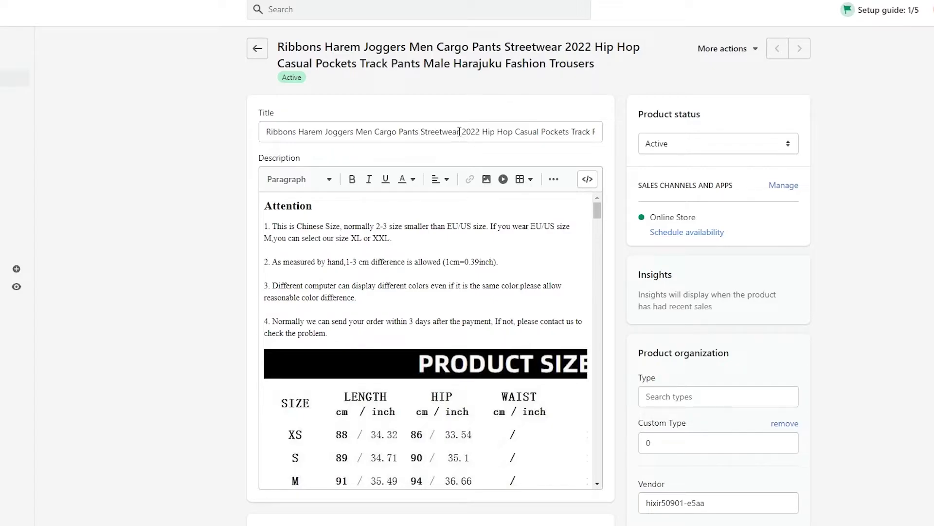
pyautogui.moveTo(463, 133); pyautogui.dragTo(923, 130)
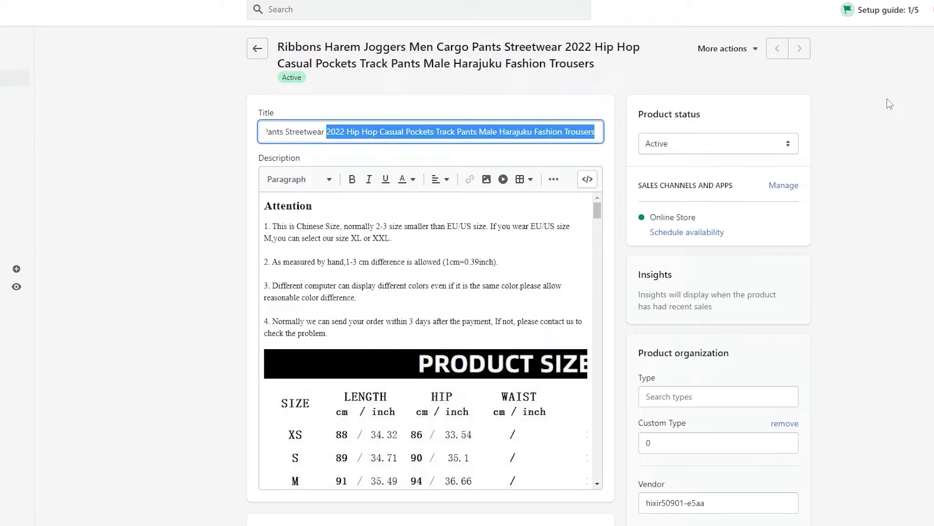
pyautogui.press('BackSpace')
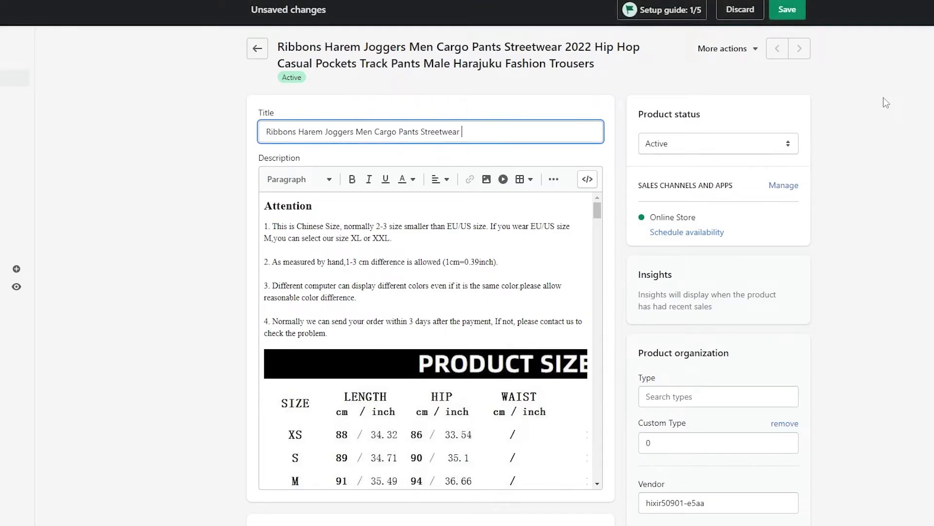
pyautogui.write('Panrt')
pyautogui.press('BackSpace')
pyautogui.press('BackSpace')
pyautogui.write('ts')
pyautogui.doubleClick(397, 136)
pyautogui.press('BackSpace')
pyautogui.moveTo(357, 132); pyautogui.dragTo(176, 135)
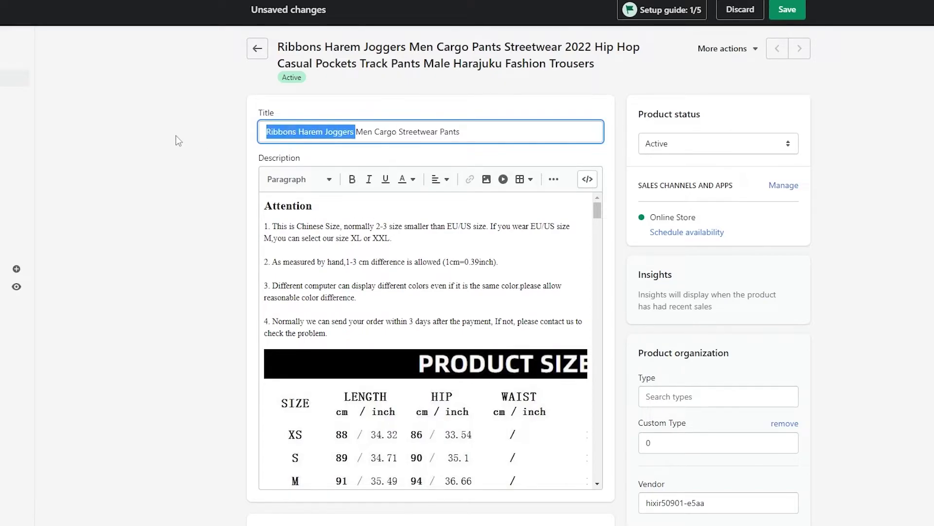
pyautogui.press('BackSpace')
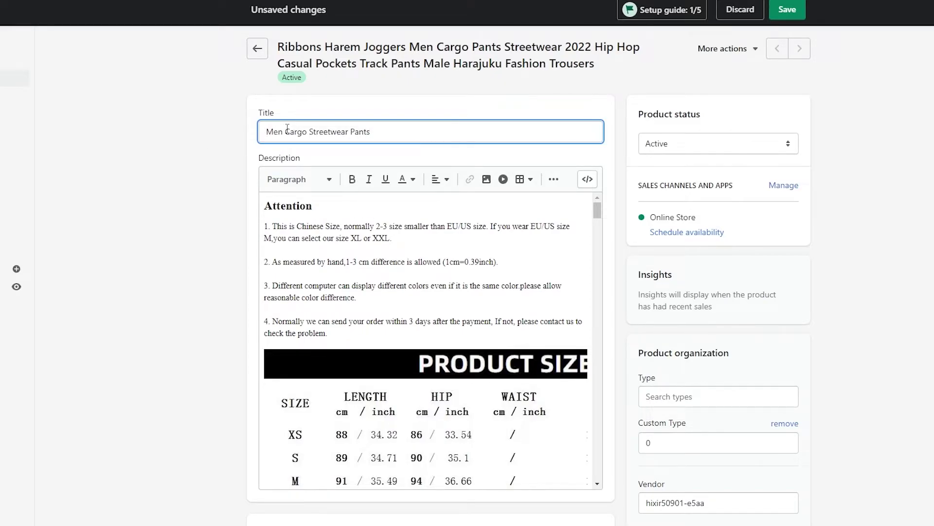
pyautogui.write('s')
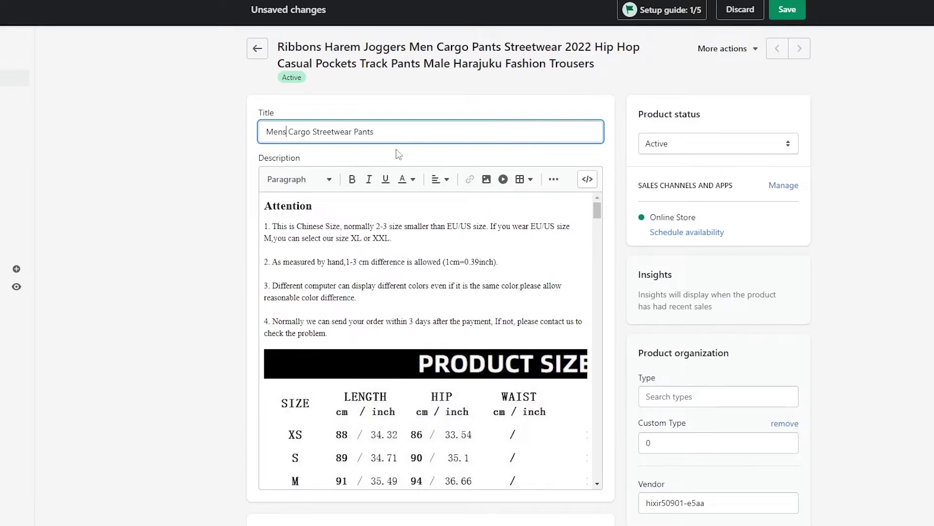
pyautogui.click(227, 178)
# Step: Remove the XXXL, XXL and XS values from the product's Size option and finish editing the option
pyautogui.scroll(-10, 279, 253)
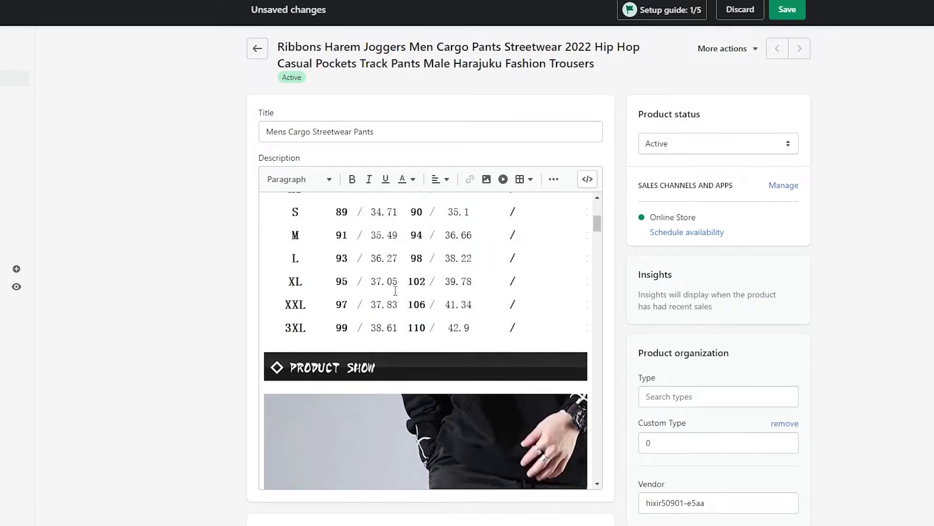
pyautogui.scroll(-10, 394, 294)
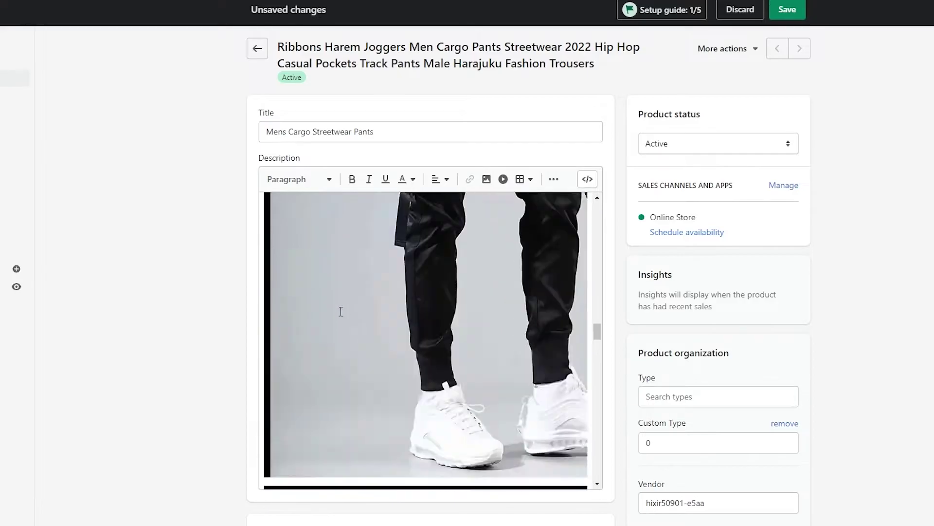
pyautogui.scroll(-10, 214, 317)
pyautogui.scroll(1, 521, 191)
pyautogui.scroll(-3, 417, 243)
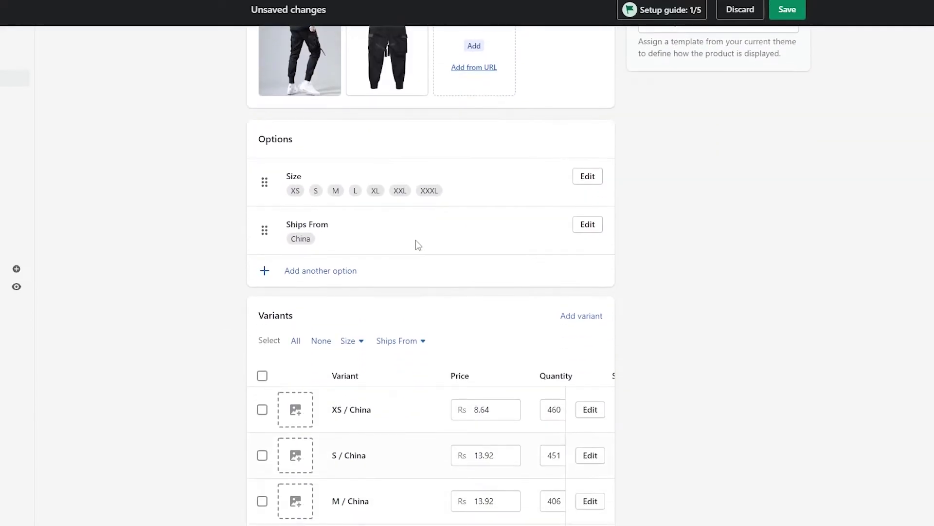
pyautogui.click(588, 177)
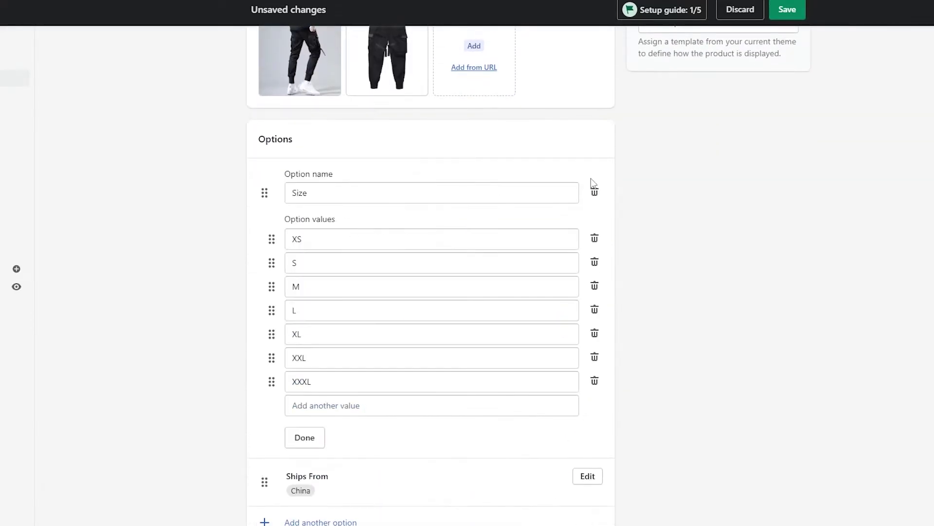
pyautogui.click(595, 381)
pyautogui.click(595, 357)
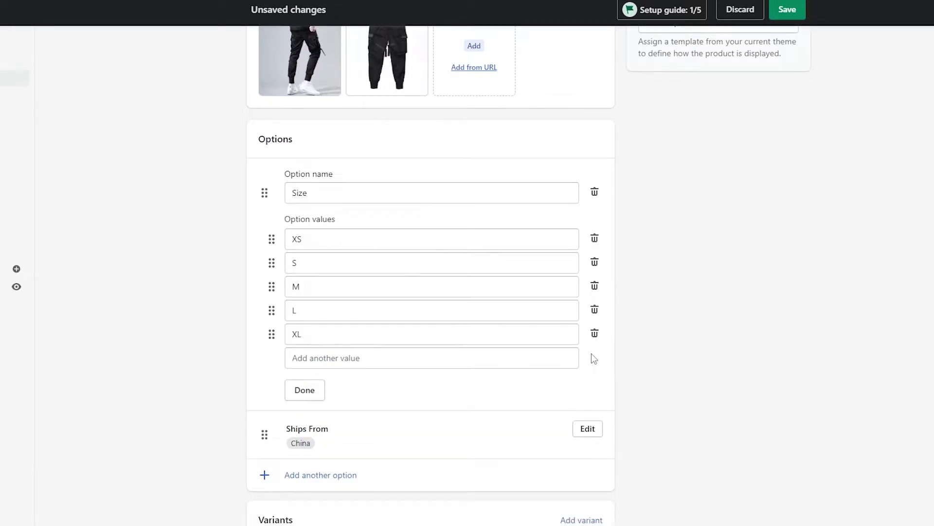
pyautogui.click(595, 238)
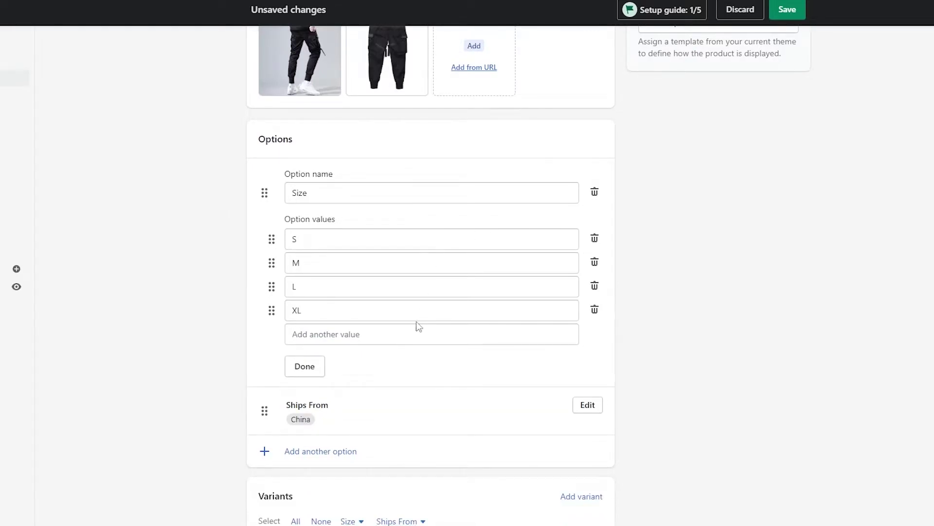
pyautogui.click(292, 374)
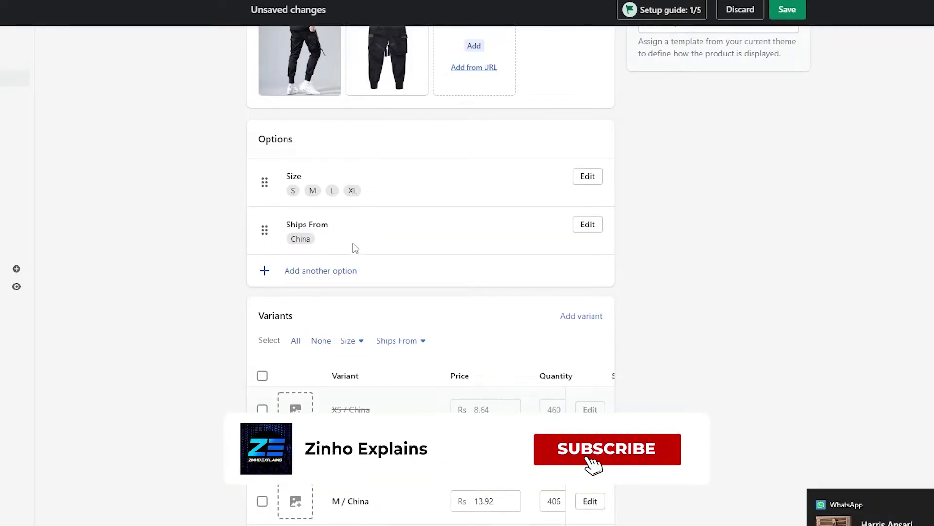
# Step: Examine the product's variants list, including the prices and quantities for each size
pyautogui.scroll(-1, 329, 288)
pyautogui.scroll(-5, 330, 288)
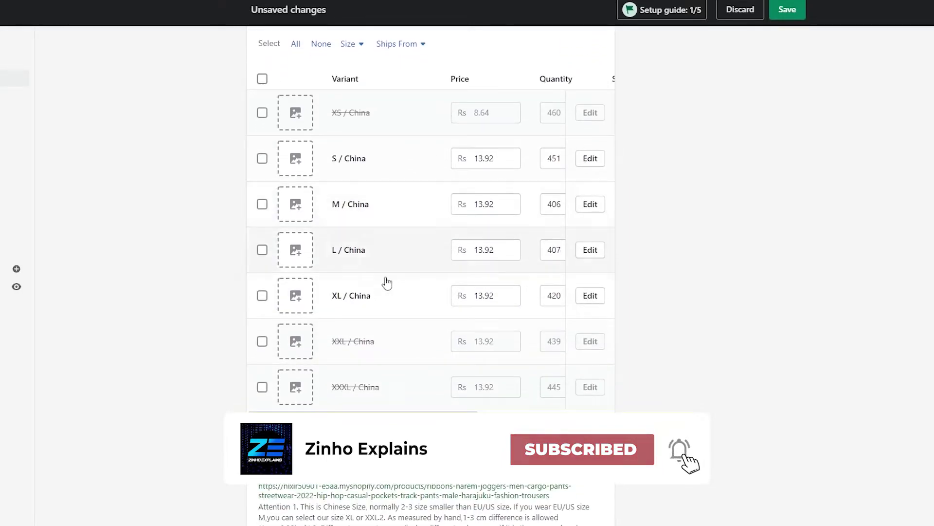
pyautogui.scroll(3, 353, 405)
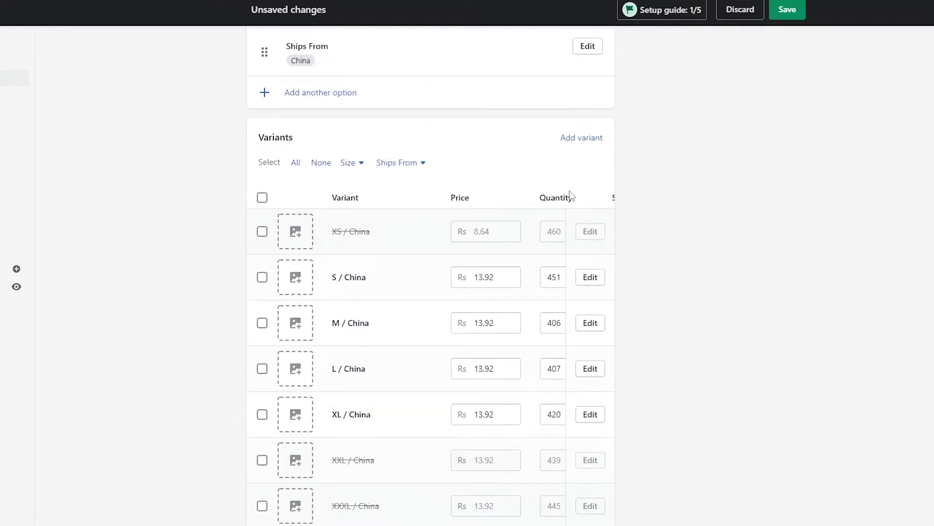
pyautogui.scroll(-3, 502, 262)
pyautogui.scroll(3, 484, 375)
pyautogui.scroll(-5, 425, 188)
pyautogui.scroll(7, 440, 235)
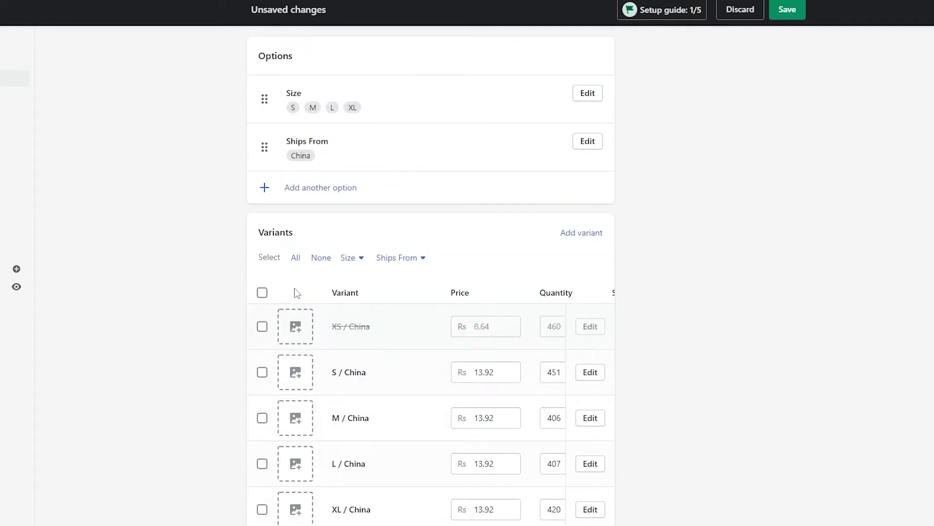
# Step: Select the S, M, L and XL variants and open their bulk price editing at the price for all variants
pyautogui.click(262, 372)
pyautogui.scroll(-3, 269, 362)
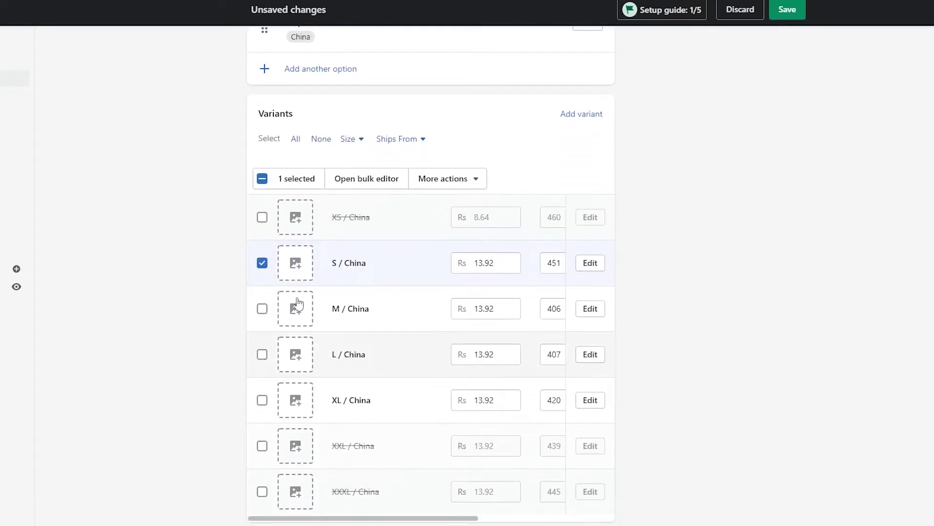
pyautogui.click(263, 309)
pyautogui.click(263, 354)
pyautogui.click(262, 400)
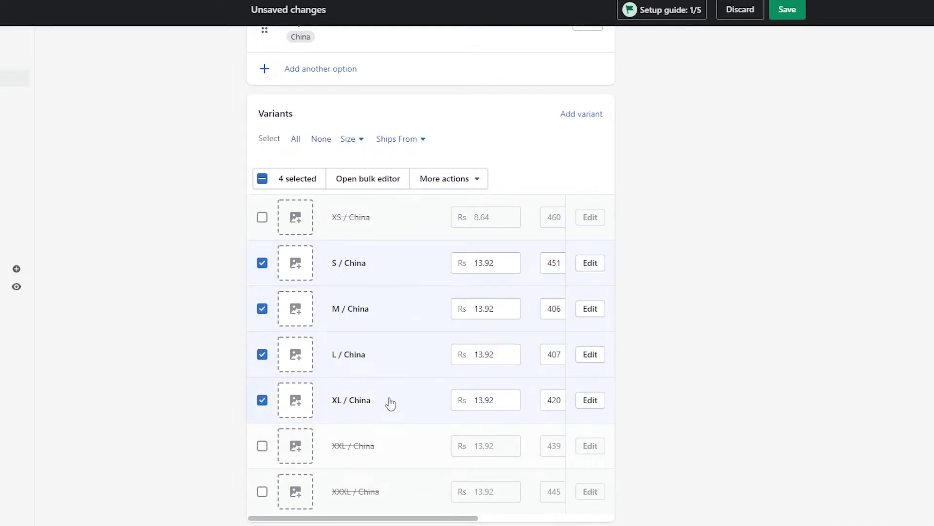
pyautogui.click(463, 179)
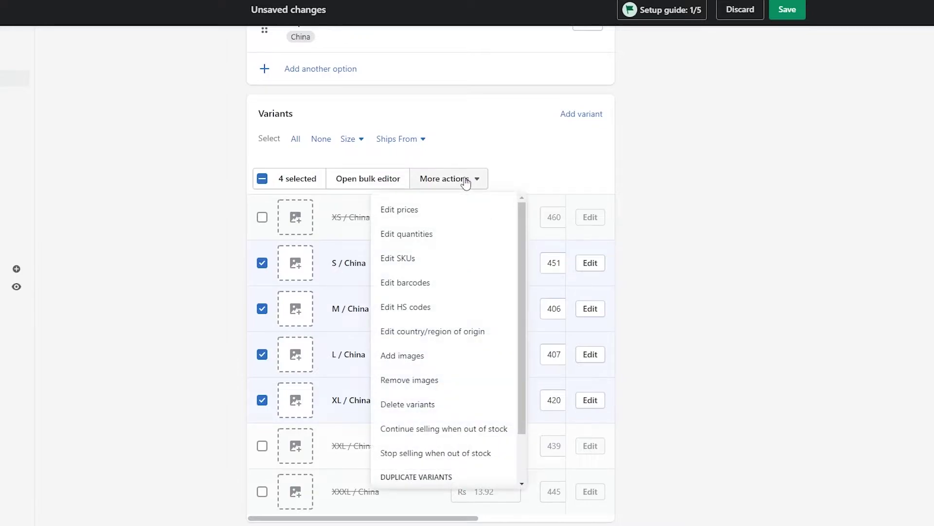
pyautogui.click(433, 214)
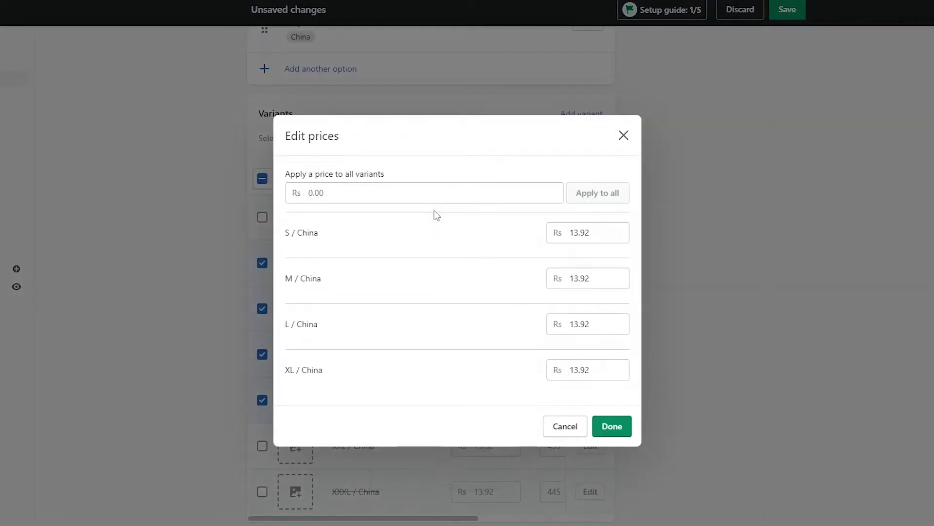
pyautogui.click(364, 191)
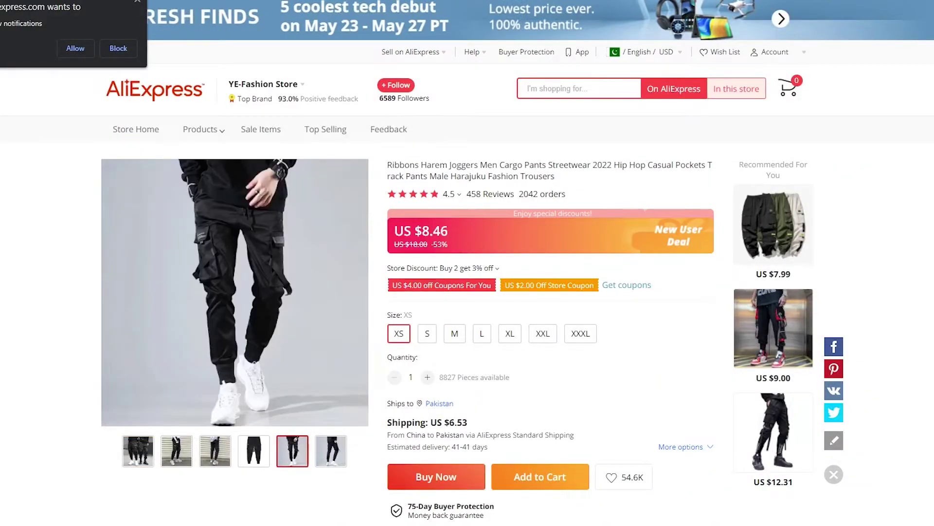
# Step: Search Google for "usd to pkr", check the joggers' AliExpress price, and convert 9 and 20 US dollars to Pakistani rupees
pyautogui.hotkey('ctrl', 't')
pyautogui.write('usd to pkr')
pyautogui.press('Return')
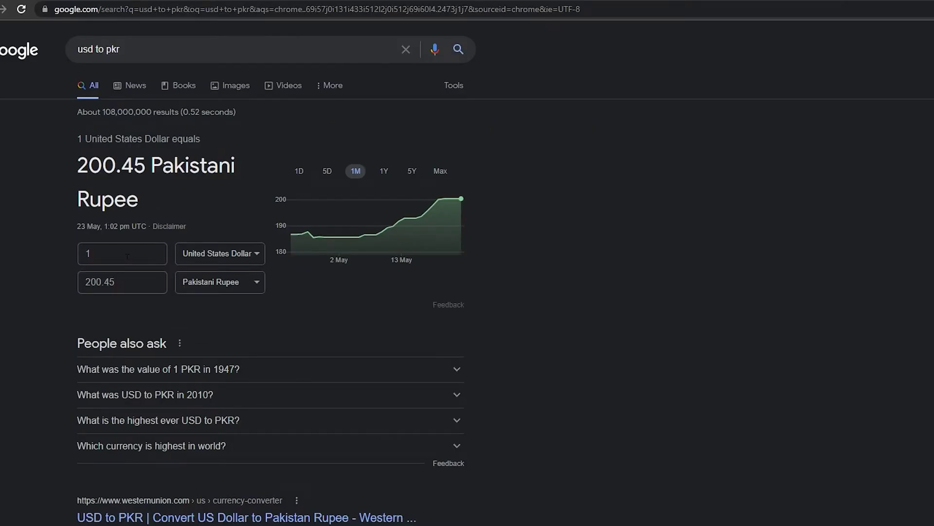
pyautogui.write('8')
pyautogui.hotkey('ctrl', 'w')
pyautogui.scroll(-2, 480, 390)
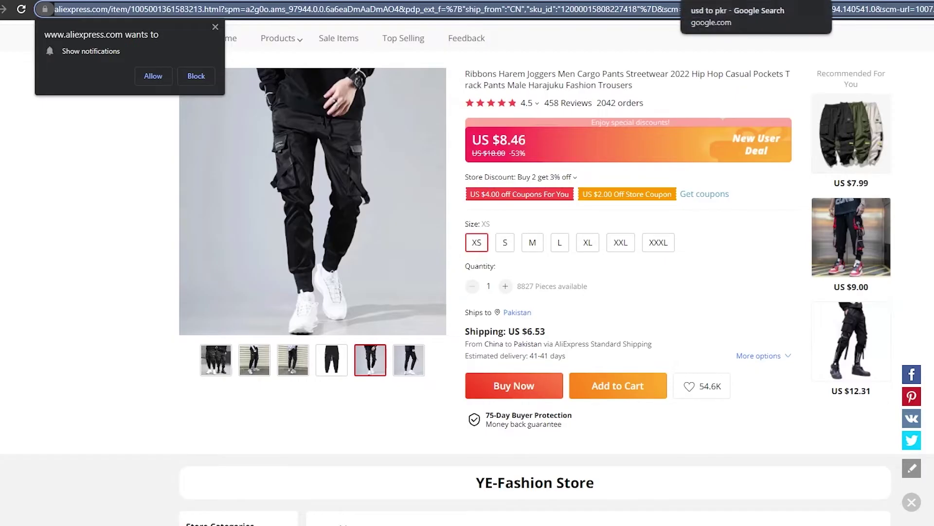
pyautogui.click(696, 1)
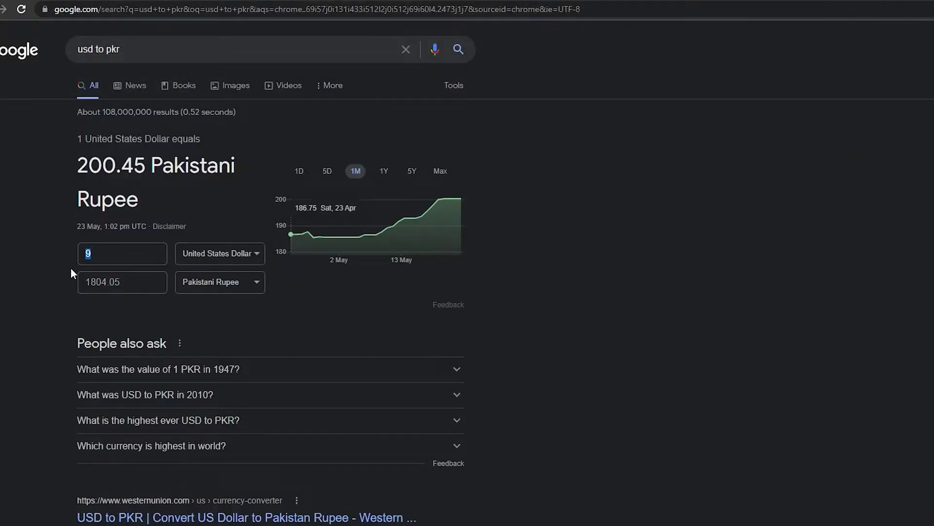
pyautogui.write('20')
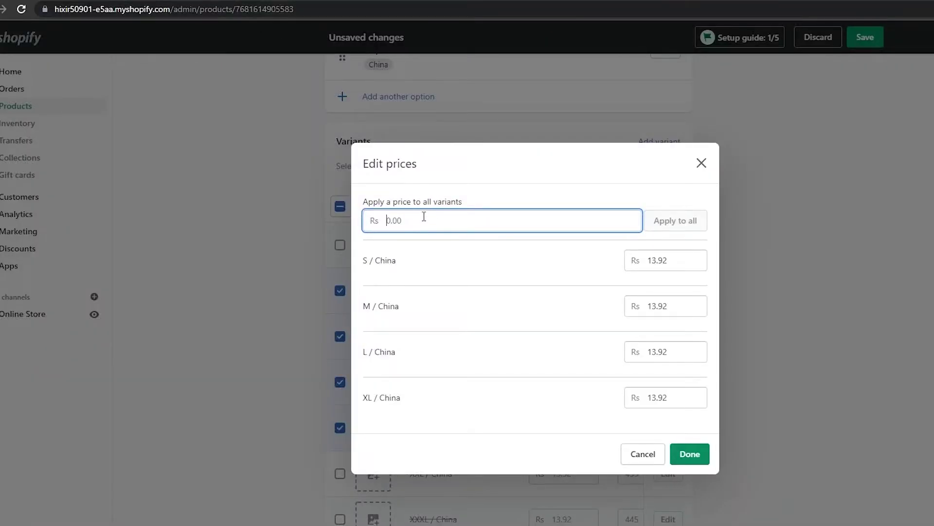
# Step: Apply a price of Rs 4,500.00 to all four selected variants and finish the price editing
pyautogui.write('40005')
pyautogui.click(698, 225)
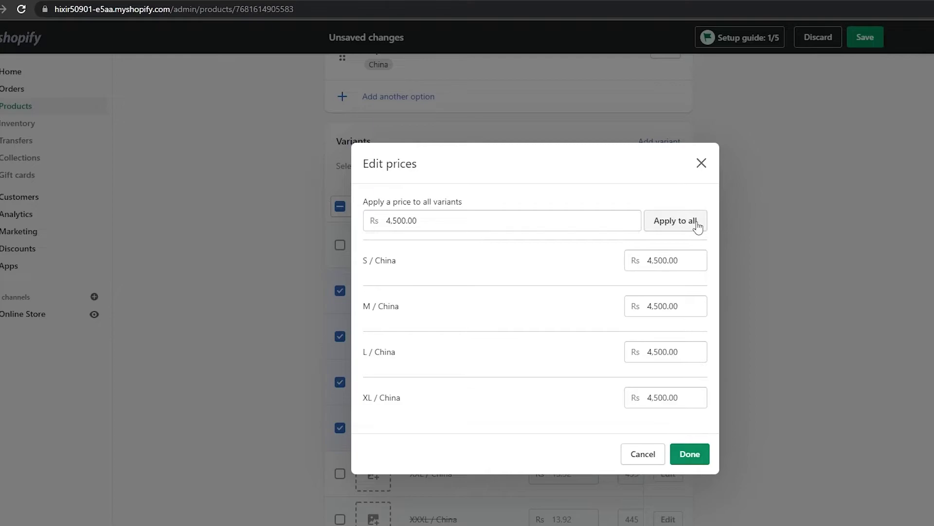
pyautogui.click(694, 454)
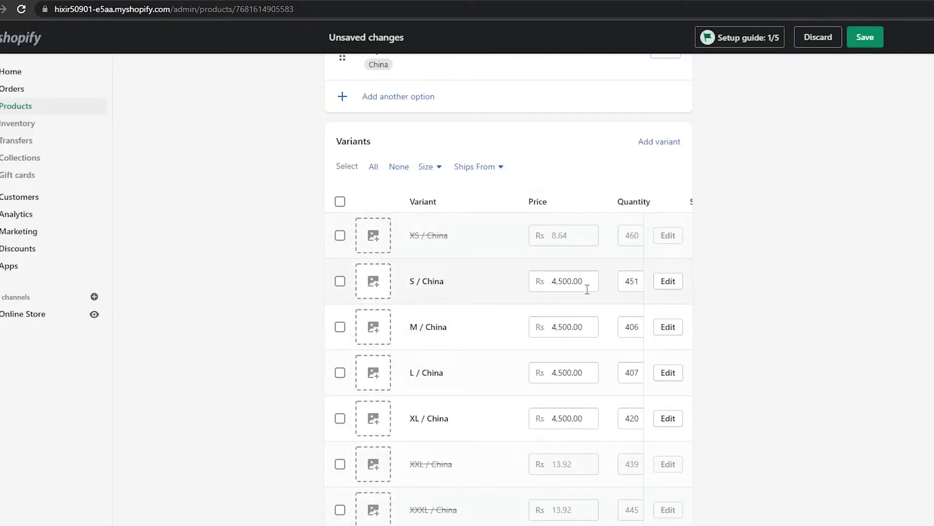
# Step: Assign the photo of two people wearing the pants as the variant image for sizes S, M, L and XL
pyautogui.click(379, 287)
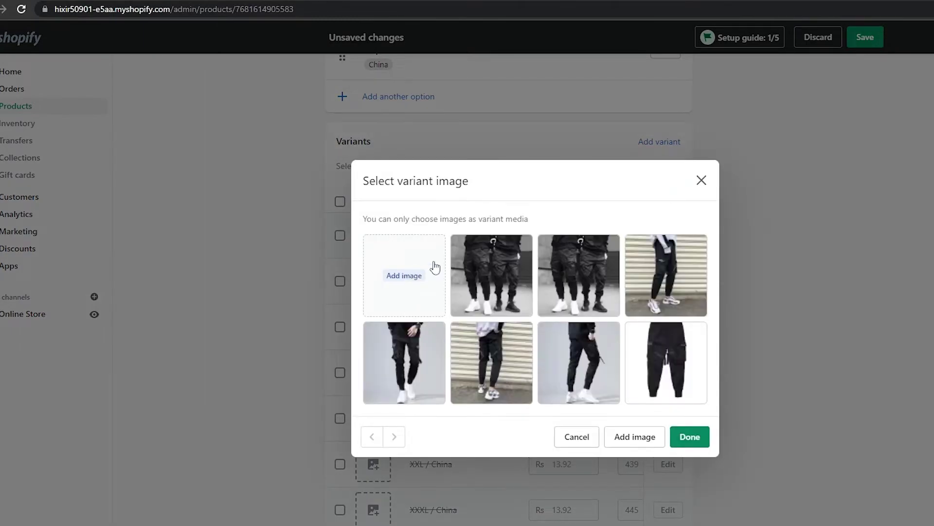
pyautogui.click(489, 274)
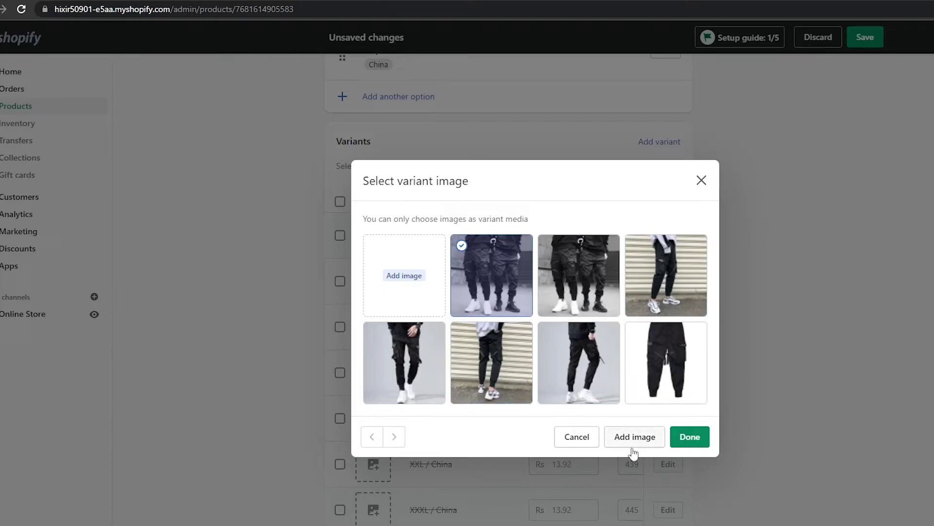
pyautogui.click(647, 439)
pyautogui.press('Escape')
pyautogui.click(690, 437)
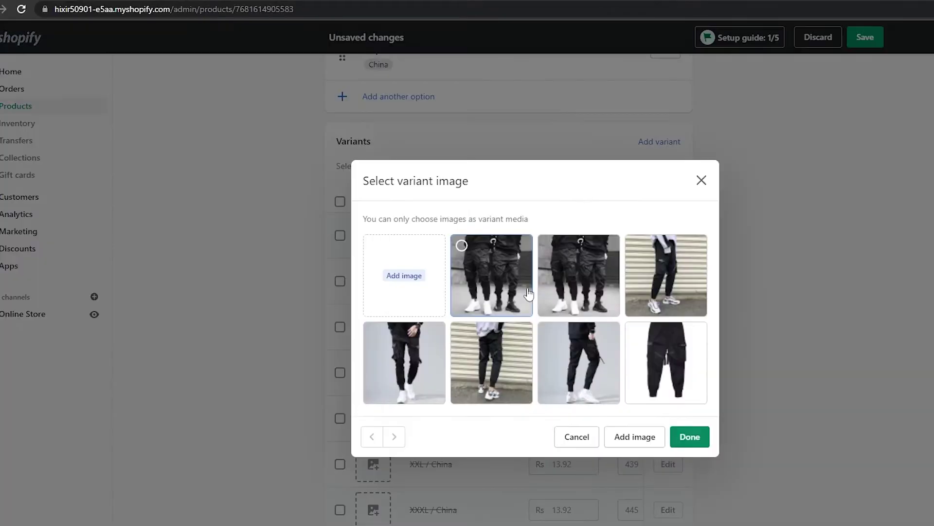
pyautogui.click(659, 397)
pyautogui.click(690, 437)
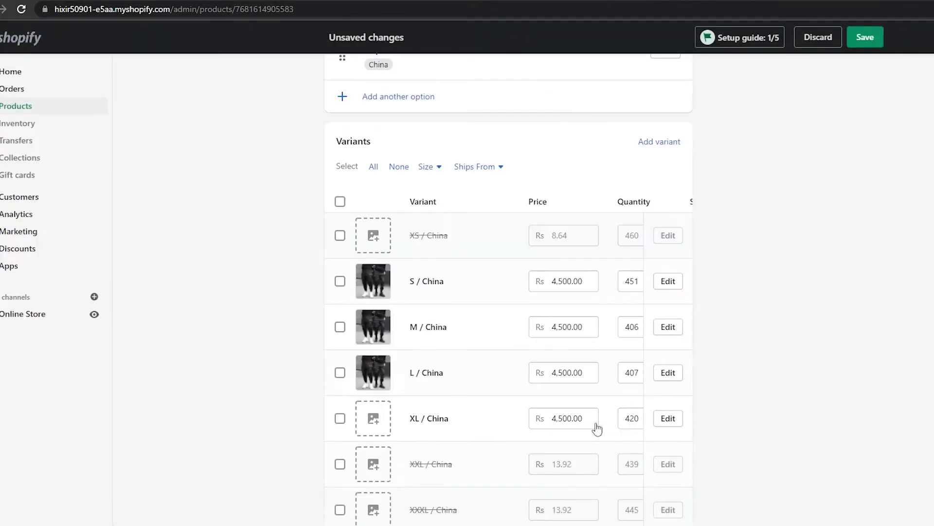
pyautogui.click(373, 418)
pyautogui.click(667, 359)
pyautogui.click(690, 436)
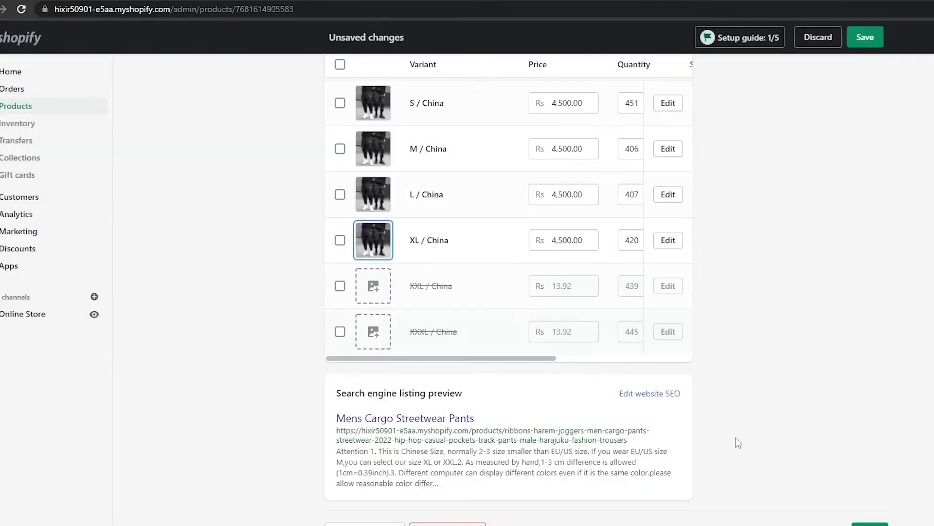
# Step: Save the product, accepting the deletion of the XXXL, XXL and XS variants, and return to the product list
pyautogui.scroll(4, 595, 516)
pyautogui.scroll(10, 595, 516)
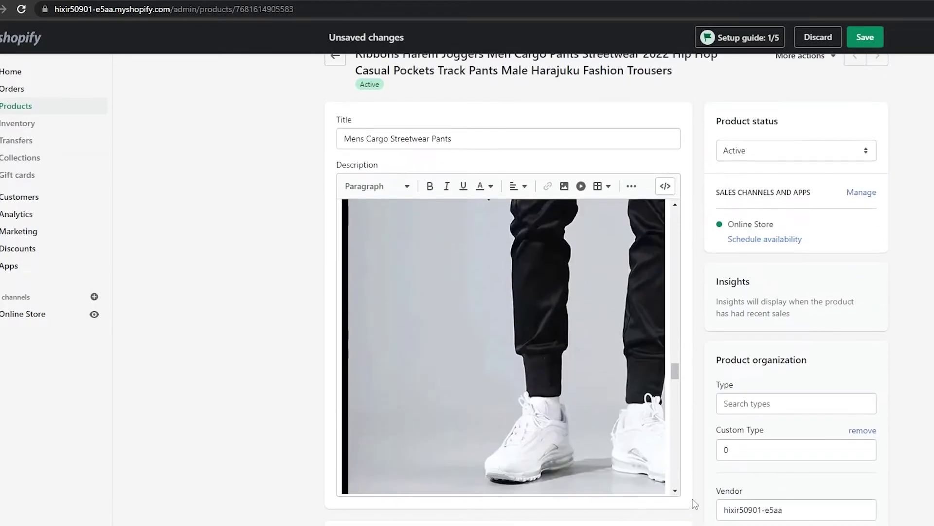
pyautogui.click(867, 42)
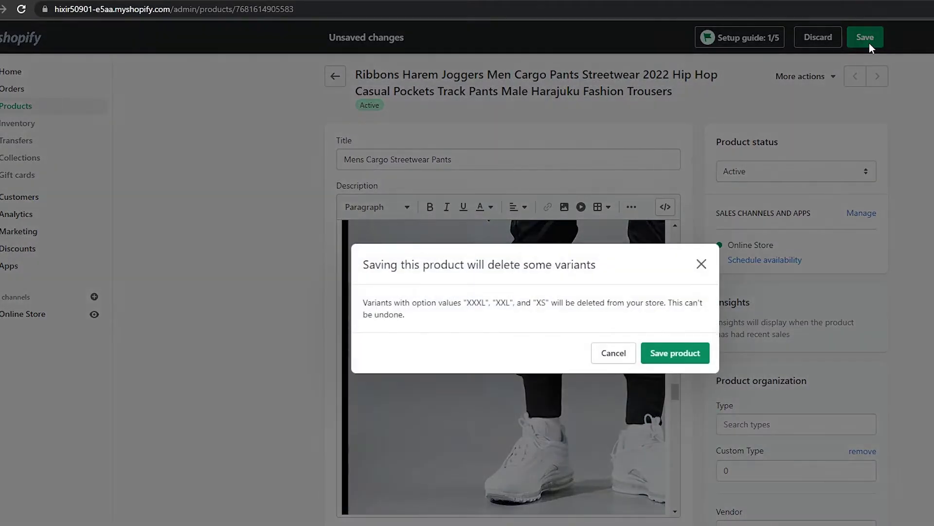
pyautogui.click(663, 355)
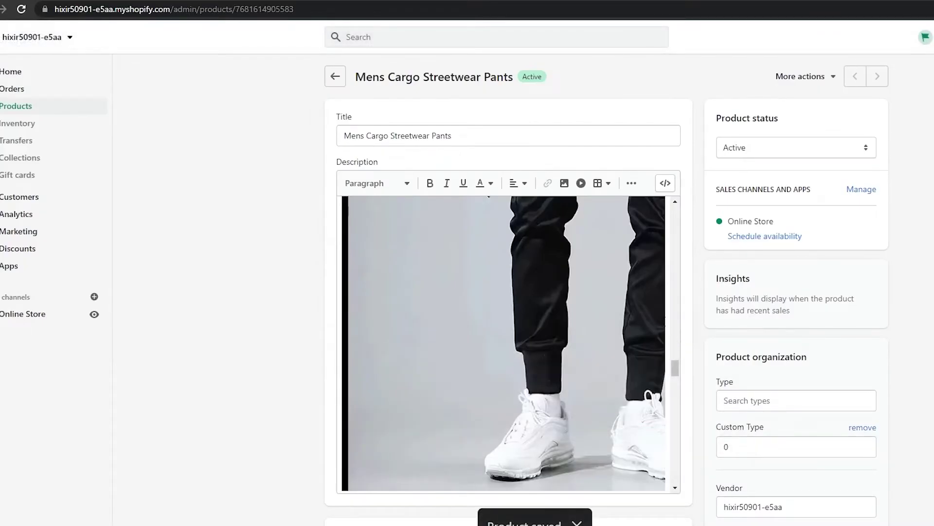
pyautogui.click(335, 77)
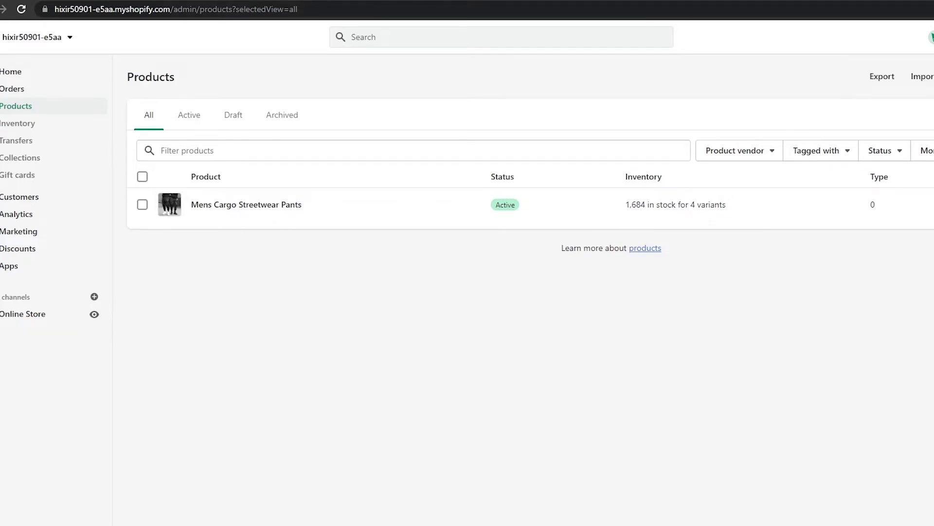
# Step: Switch to DSers, visit the Find Suppliers page, and open the Supplier Optimizer ready for a product URL
pyautogui.hotkey('ctrl', 'Tab')
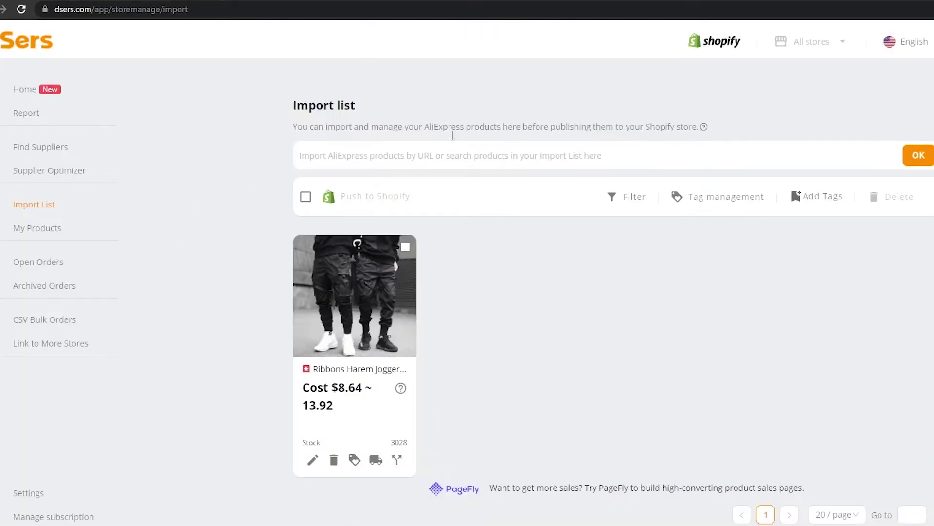
pyautogui.click(41, 154)
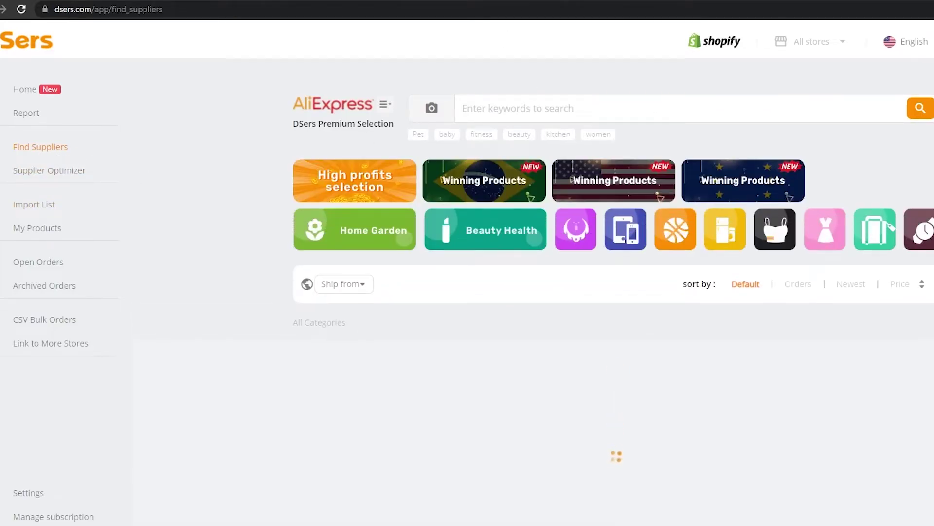
pyautogui.click(46, 171)
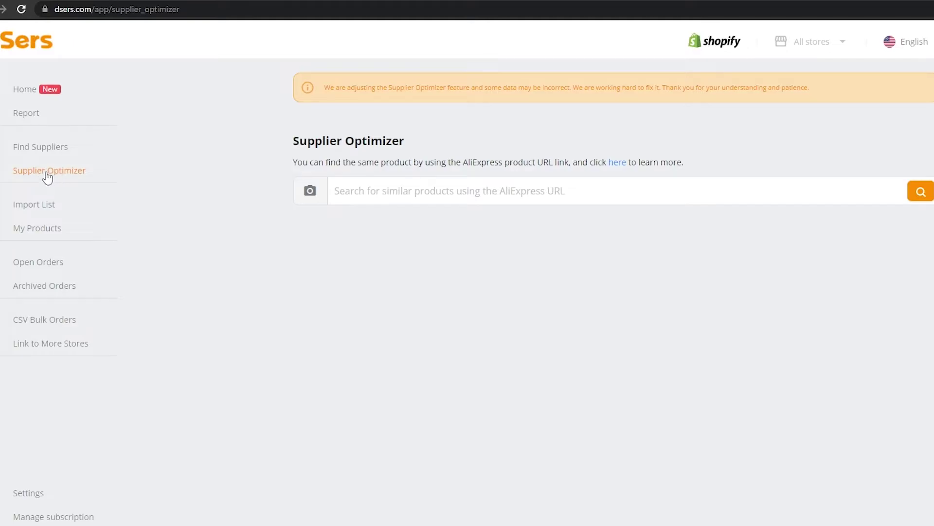
pyautogui.click(484, 190)
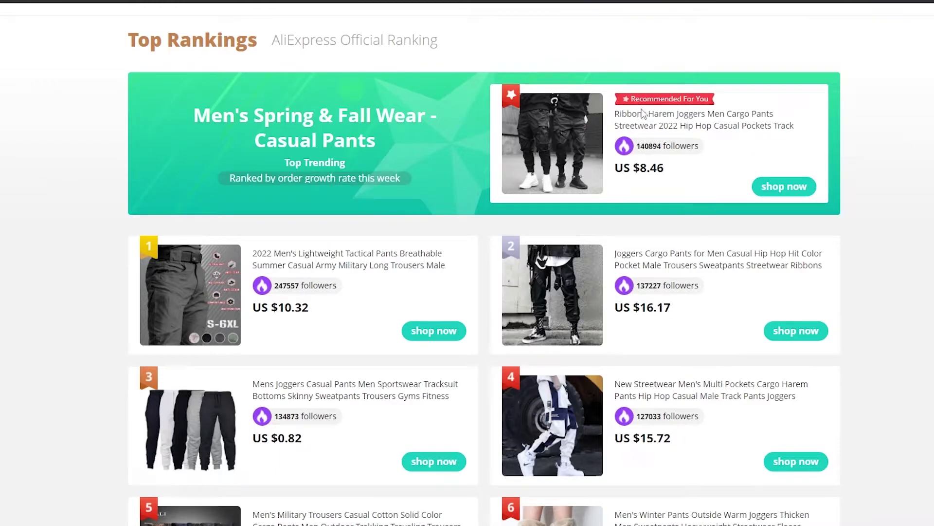
# Step: Copy the Ribbons Harem Joggers' AliExpress page URL and search for similar products with it in the Supplier Optimizer
pyautogui.click(626, 115)
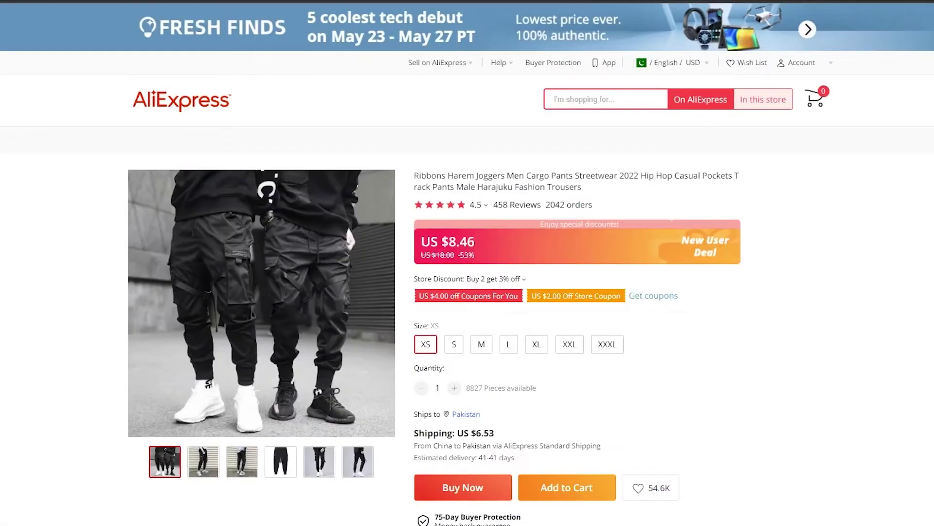
pyautogui.rightClick(383, 2)
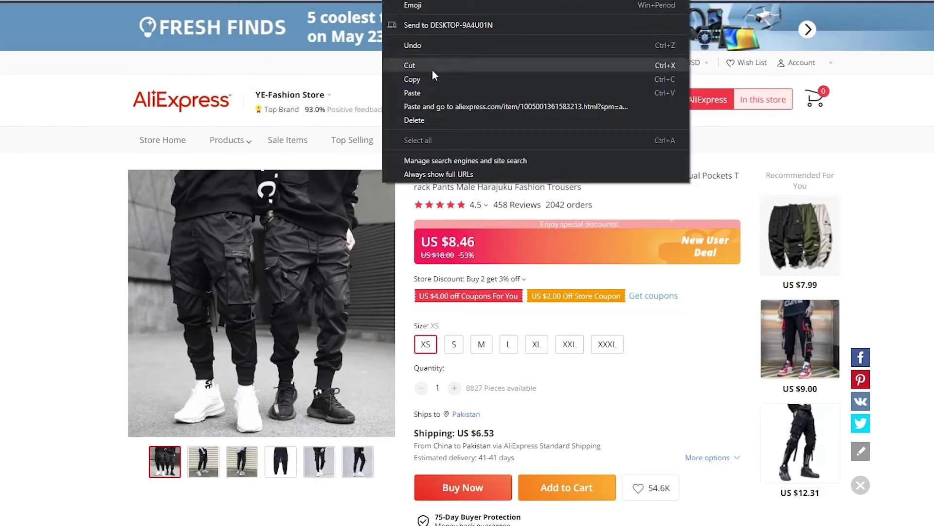
pyautogui.click(432, 80)
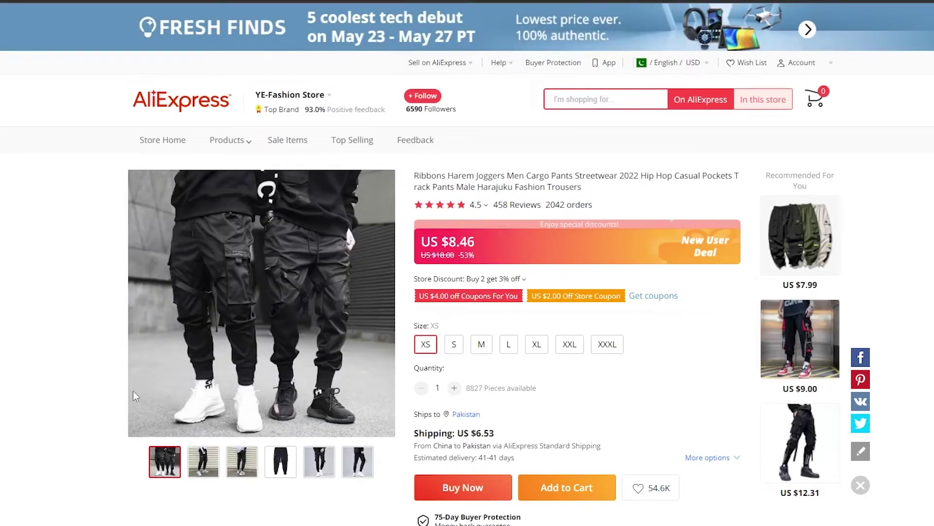
pyautogui.scroll(-4, 494, 418)
pyautogui.scroll(4, 429, 298)
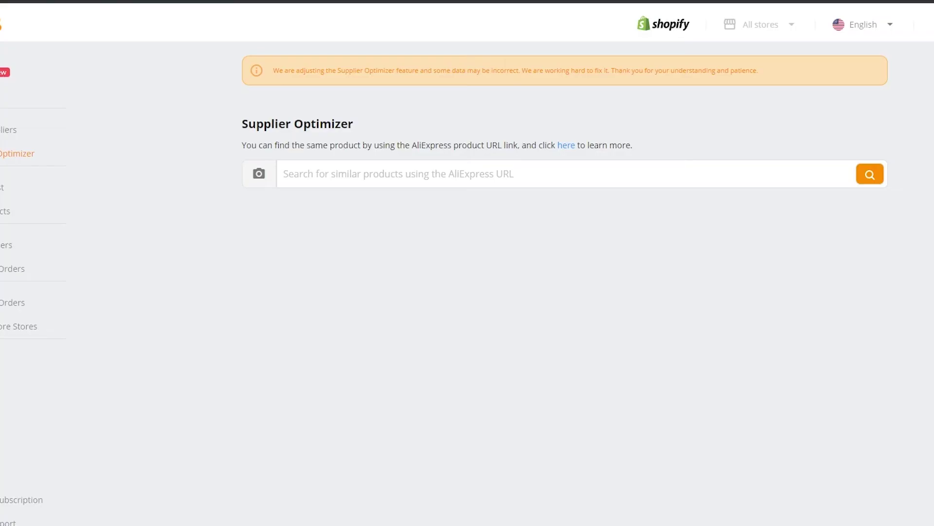
pyautogui.rightClick(319, 170)
pyautogui.click(392, 261)
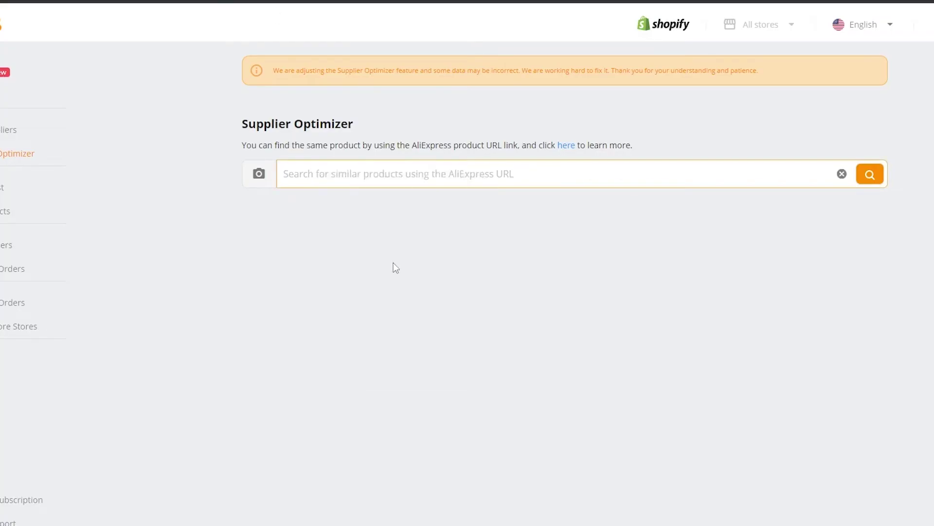
pyautogui.click(870, 175)
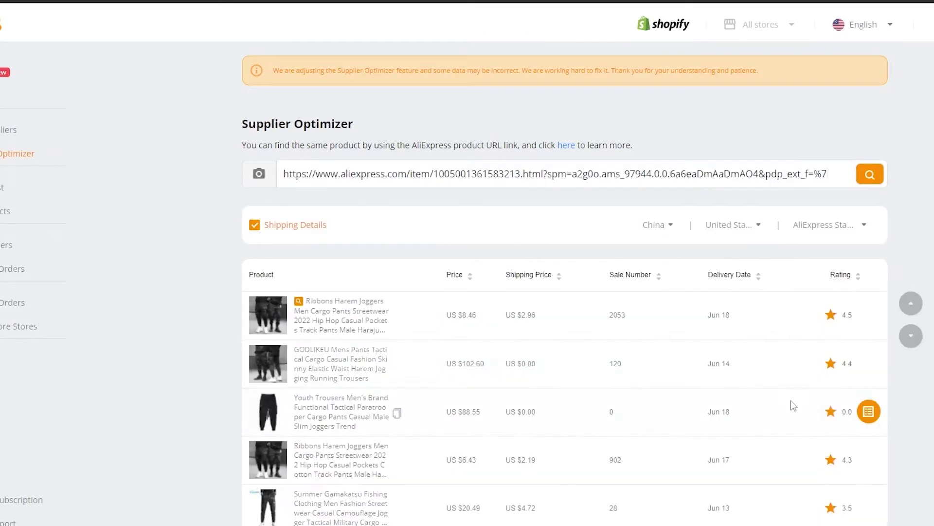
# Step: Review the suppliers offering similar joggers and sort them by Sale Number
pyautogui.scroll(-1, 313, 332)
pyautogui.scroll(-2, 448, 377)
pyautogui.scroll(3, 540, 292)
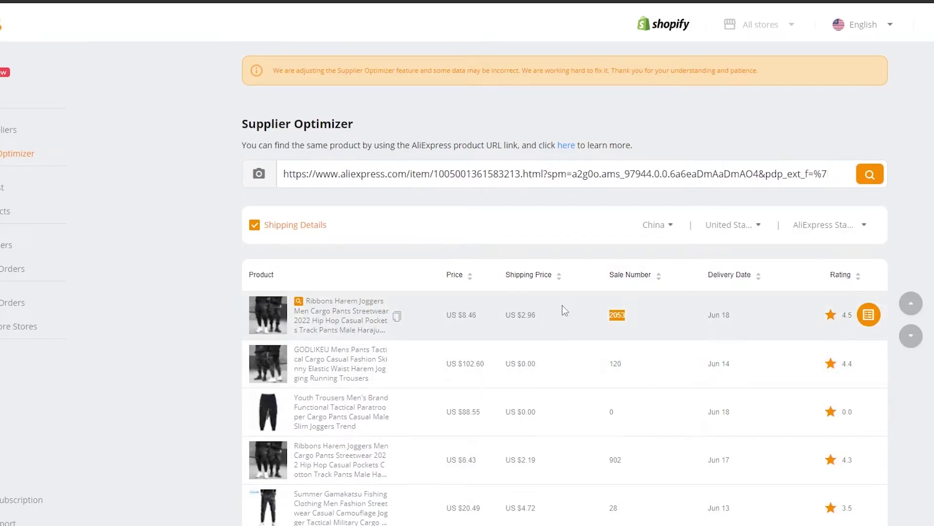
pyautogui.click(650, 277)
pyautogui.click(651, 276)
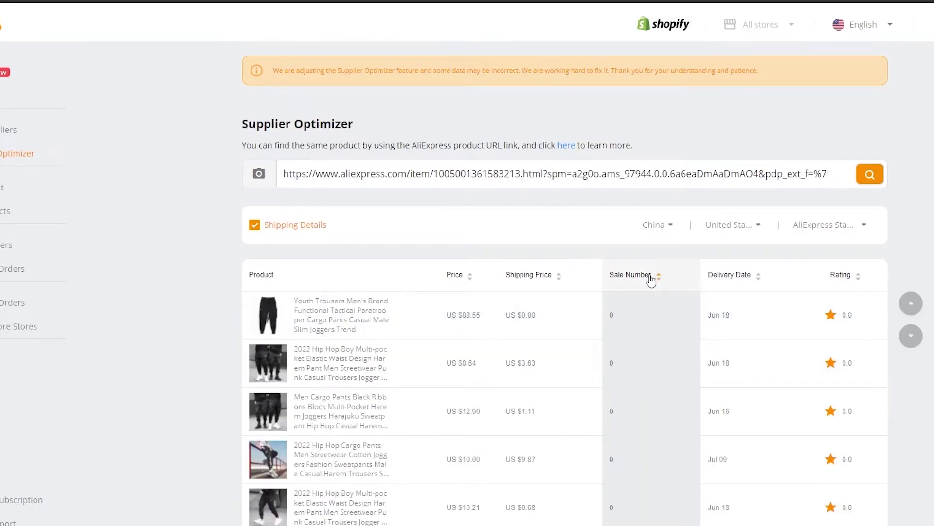
# Step: Examine the price, shipping price, sale number and rating of the Ribbons Harem Joggers against the other suppliers' offers
pyautogui.click(651, 276)
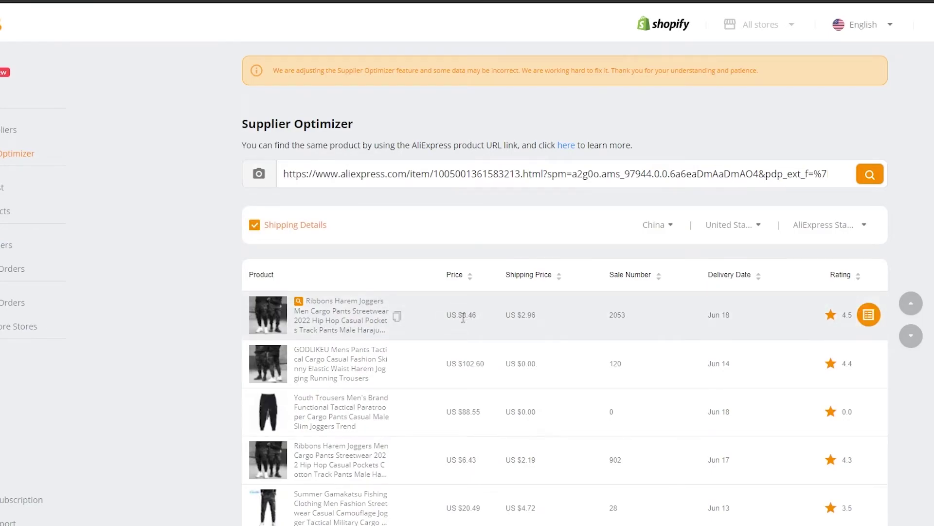
pyautogui.moveTo(518, 319); pyautogui.dragTo(536, 318)
pyautogui.moveTo(612, 317); pyautogui.dragTo(668, 325)
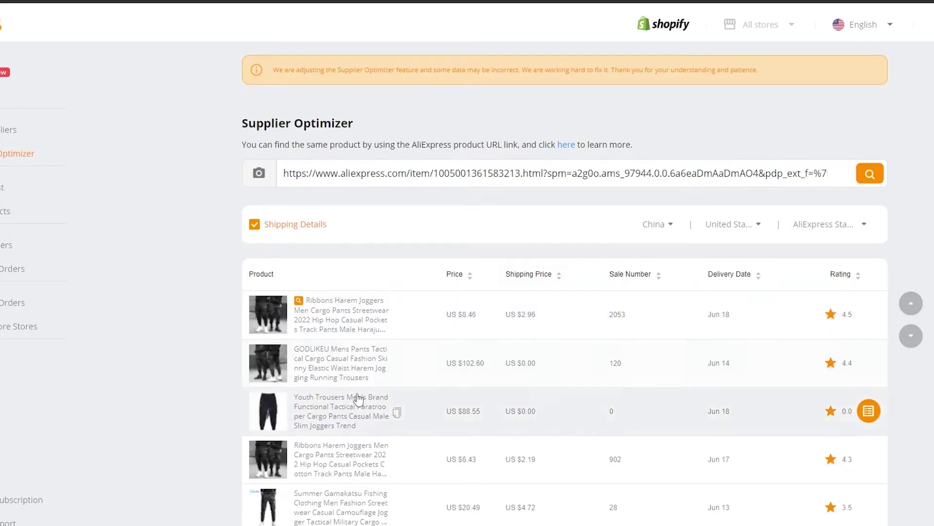
pyautogui.scroll(-2, 359, 396)
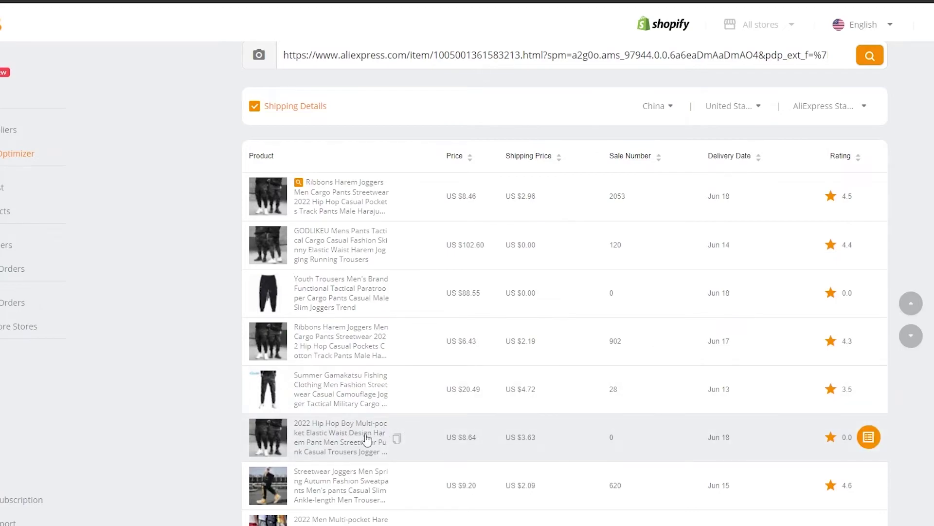
pyautogui.scroll(2, 380, 434)
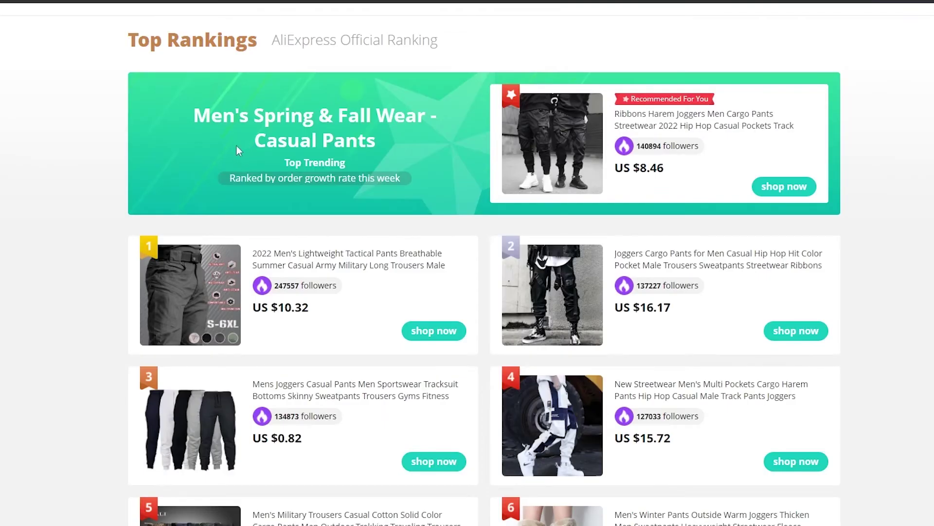
# Step: Switch to the AliExpress home page and search for the suggested term "shoes for men"
pyautogui.scroll(-15, 216, 169)
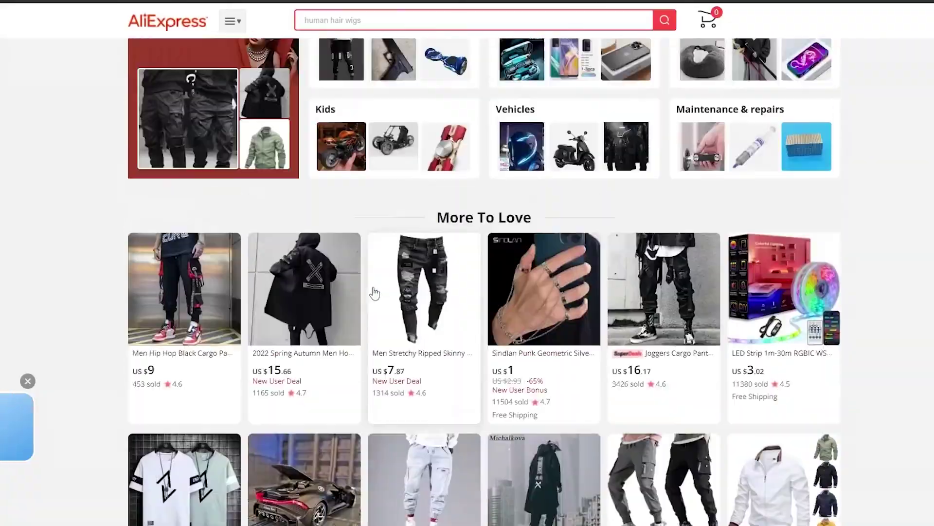
pyautogui.scroll(20, 374, 292)
pyautogui.moveTo(202, 204)
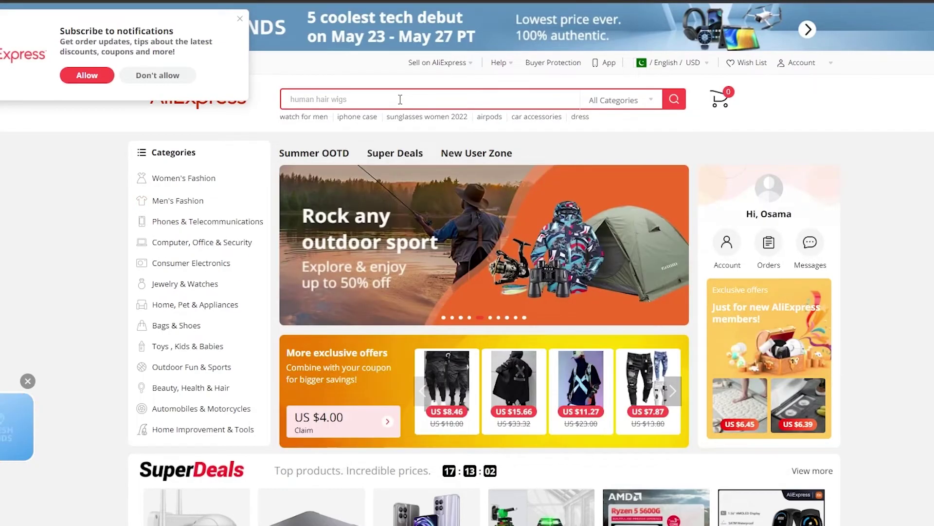
pyautogui.click(400, 100)
pyautogui.write('s')
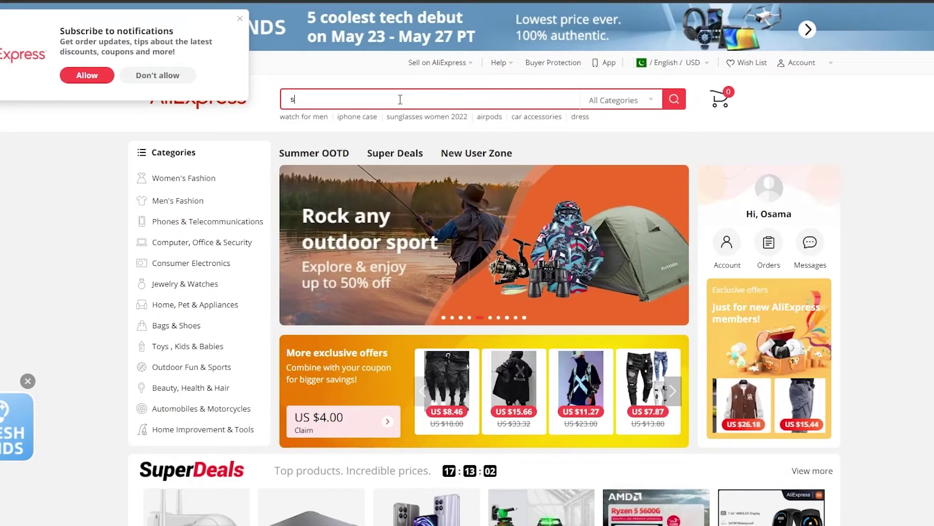
pyautogui.write('hoe')
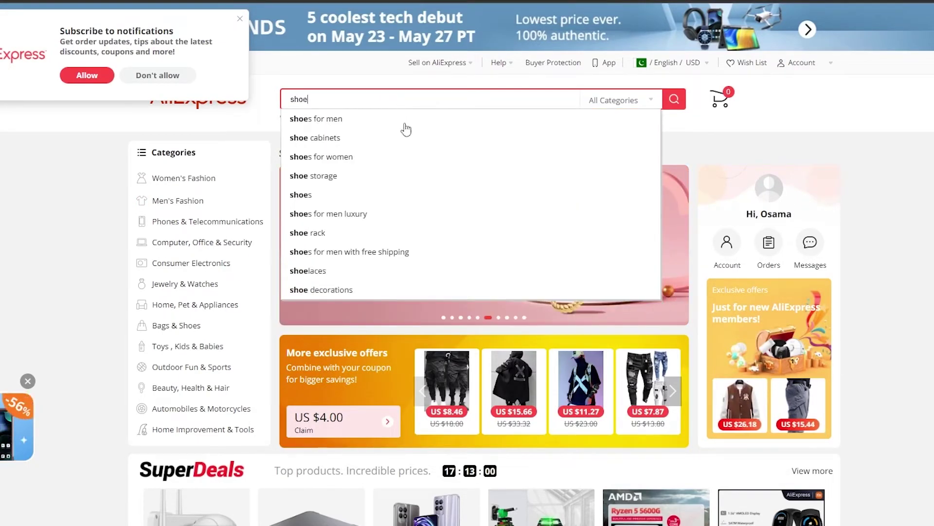
pyautogui.click(411, 119)
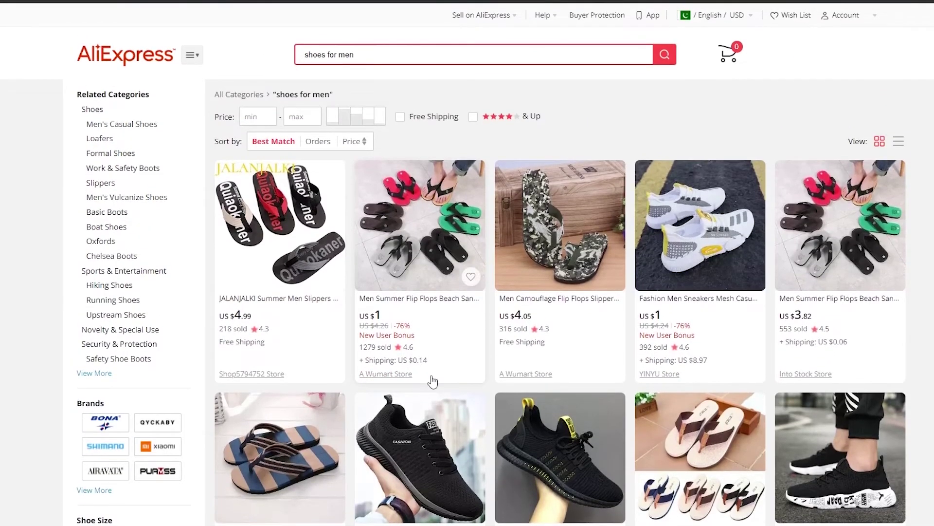
# Step: Browse the men's shoe results and open the black Summer Breathable Men's Casual Shoes from Your good life518 Store
pyautogui.scroll(-3, 432, 381)
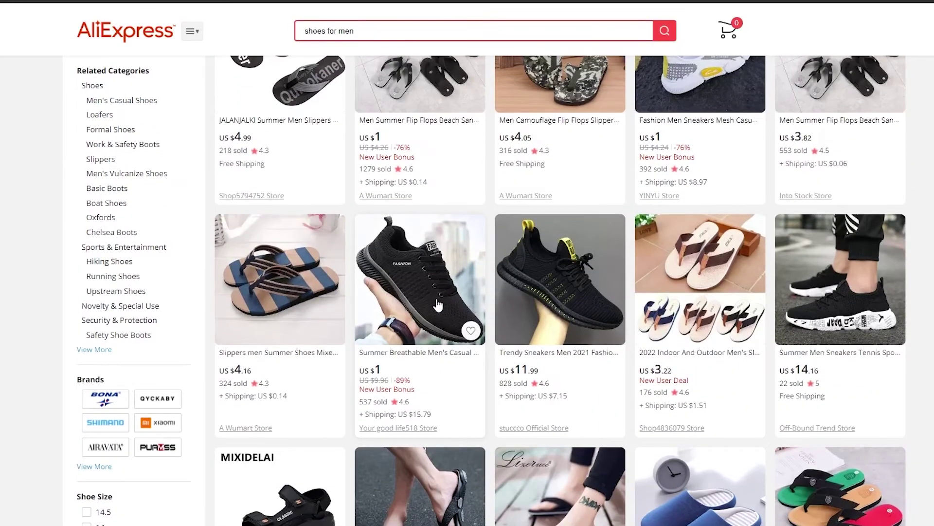
pyautogui.scroll(2, 438, 304)
pyautogui.scroll(-4, 637, 313)
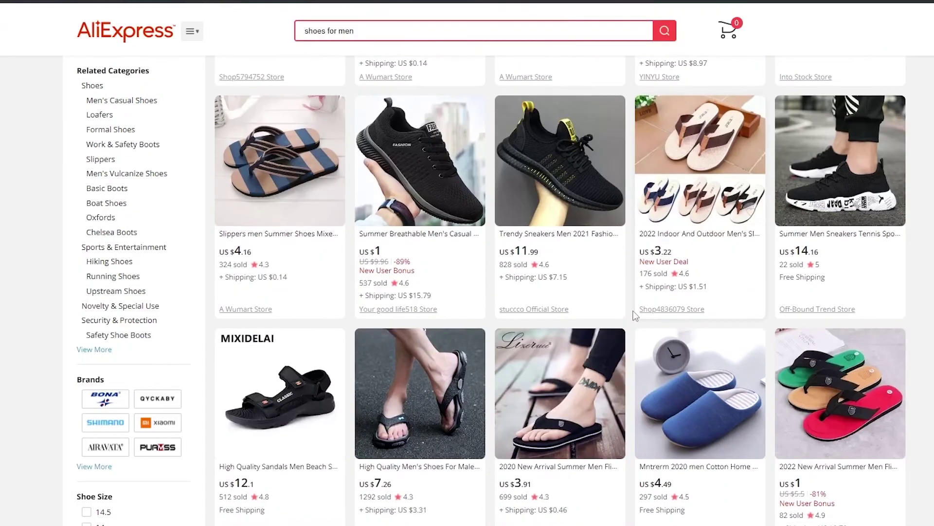
pyautogui.scroll(-5, 635, 313)
pyautogui.scroll(7, 379, 340)
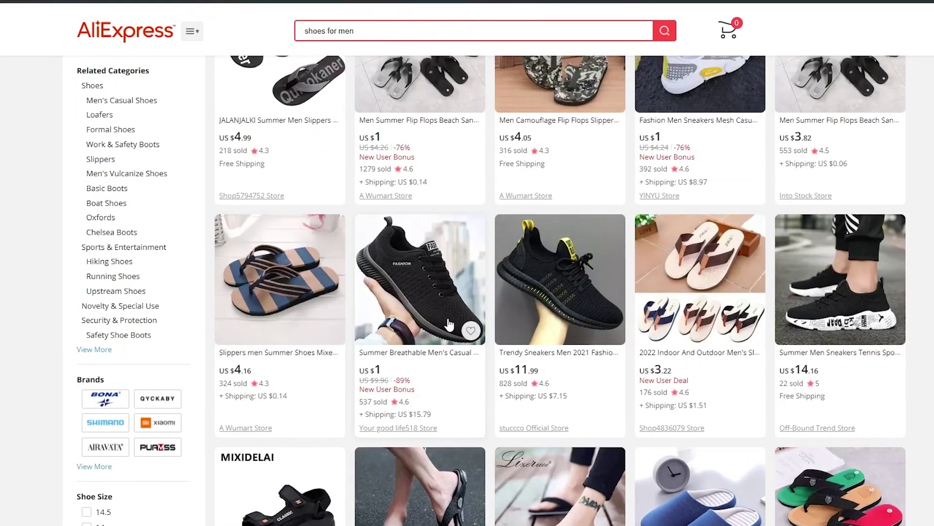
pyautogui.click(431, 295)
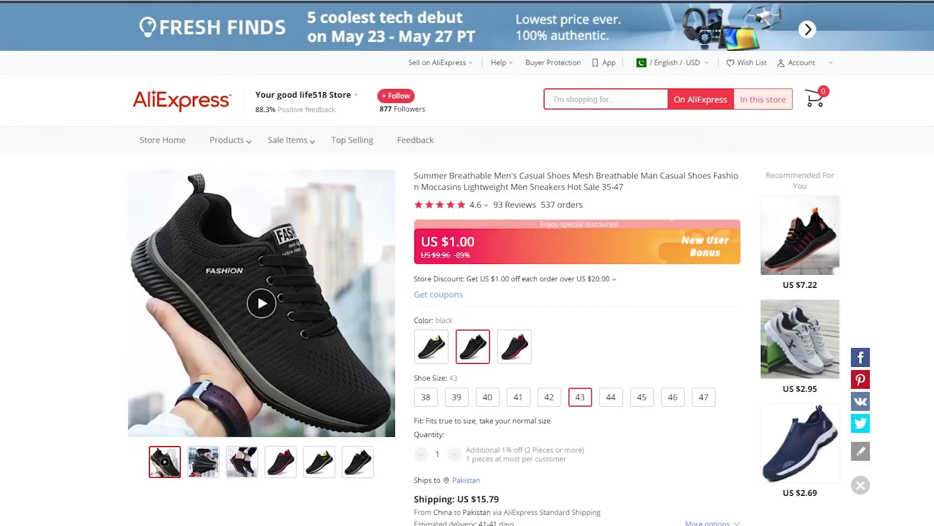
# Step: Copy the casual shoes' AliExpress page URL and search with it in the DSers Supplier Optimizer, replacing the joggers' URL
pyautogui.rightClick(486, 1)
pyautogui.click(521, 76)
pyautogui.hotkey('ctrl', 'Tab')
pyautogui.rightClick(466, 174)
pyautogui.click(842, 174)
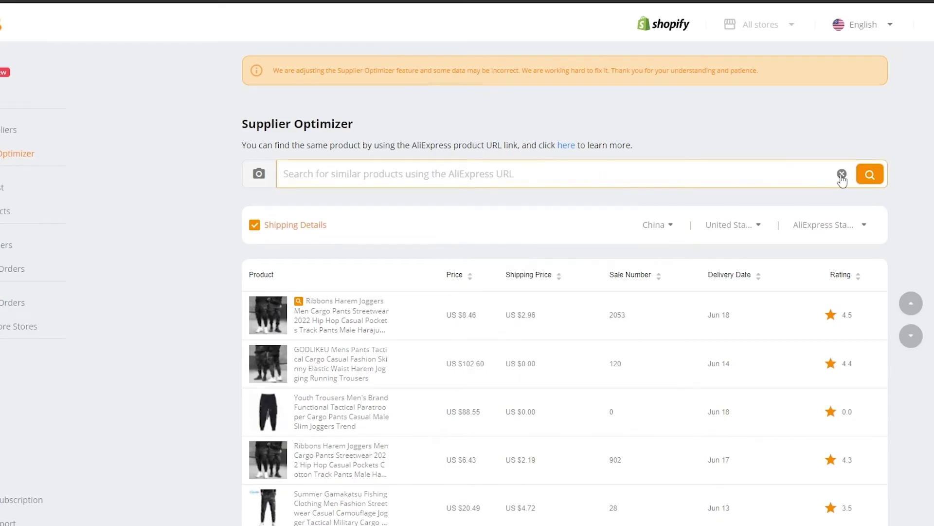
pyautogui.rightClick(650, 175)
pyautogui.click(675, 256)
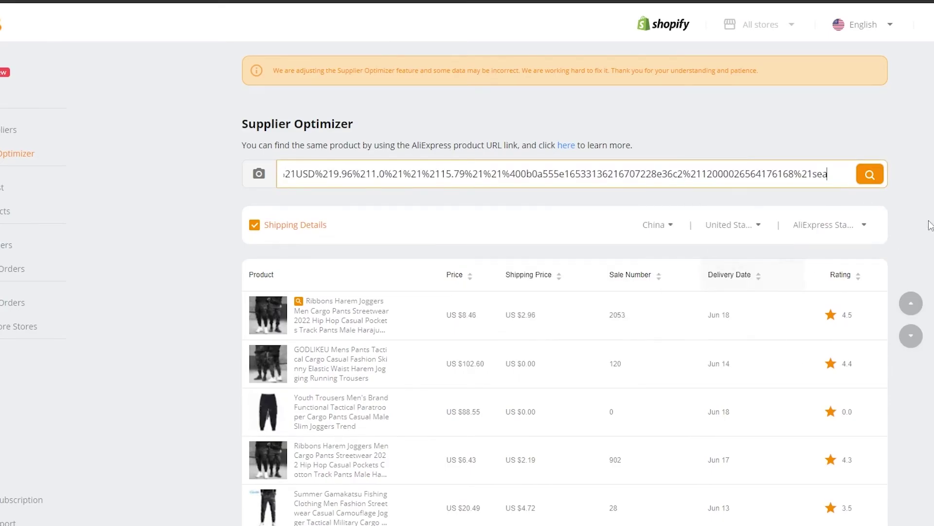
pyautogui.click(870, 176)
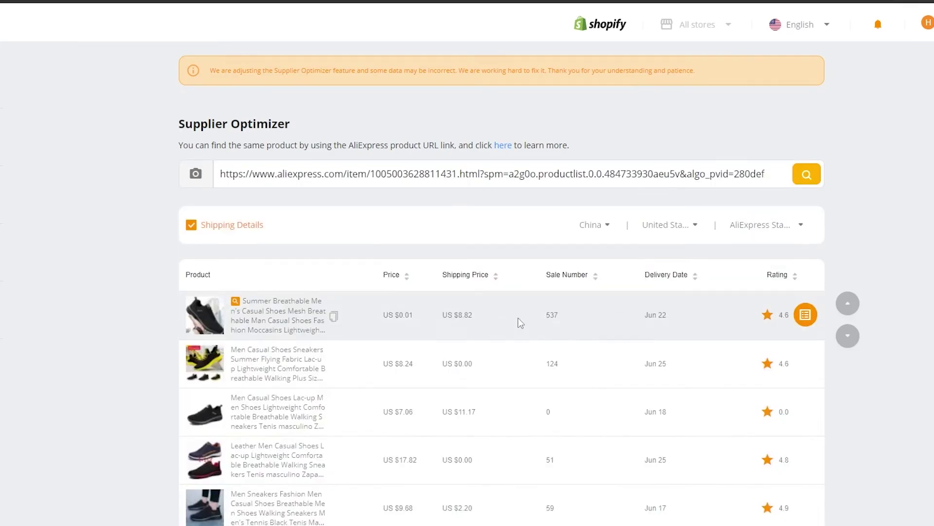
# Step: Sort the casual shoe suppliers by Sale Number with the highest sales first
pyautogui.click(583, 283)
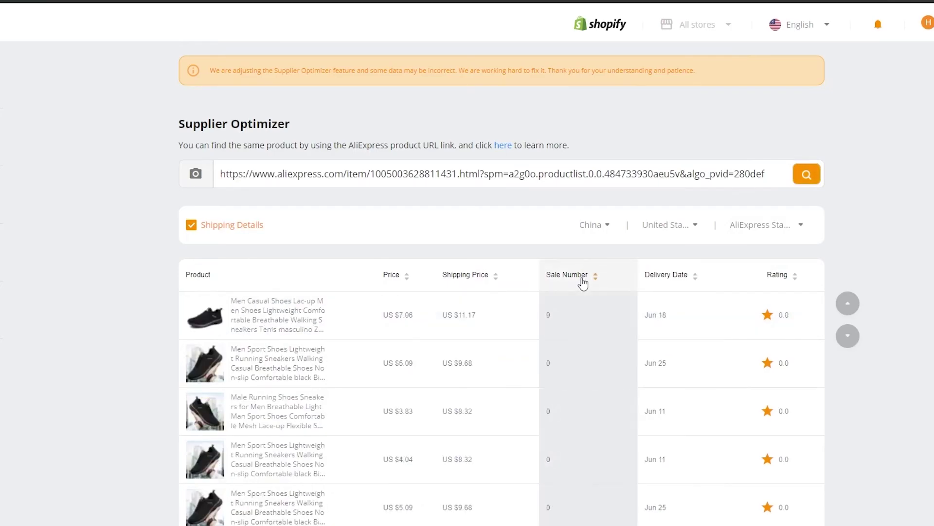
pyautogui.click(582, 281)
pyautogui.click(580, 277)
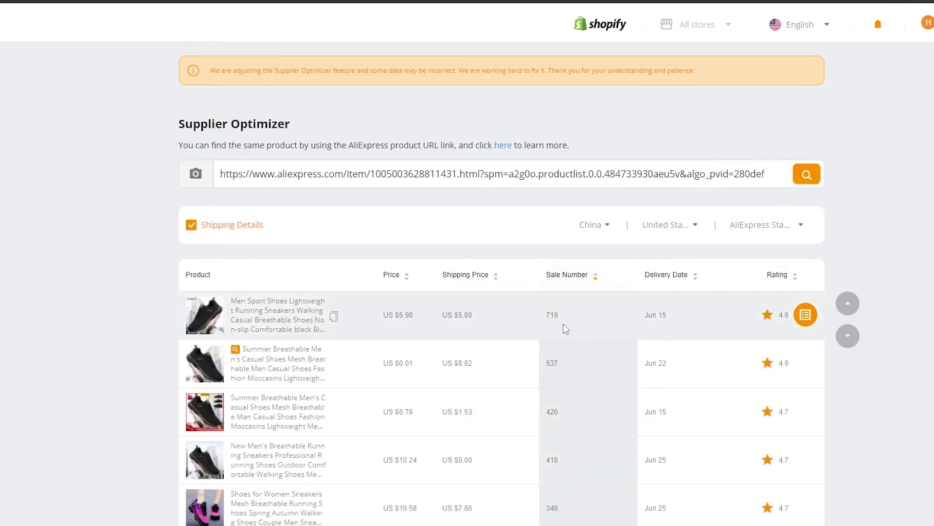
# Step: Look through the sorted shoe suppliers and examine the best-selling Men Sport Shoes offer's price, shipping price and delivery date
pyautogui.scroll(-10, 630, 328)
pyautogui.scroll(10, 772, 314)
pyautogui.click(397, 319)
pyautogui.doubleClick(459, 316)
pyautogui.moveTo(648, 317); pyautogui.dragTo(686, 321)
pyautogui.click(684, 316)
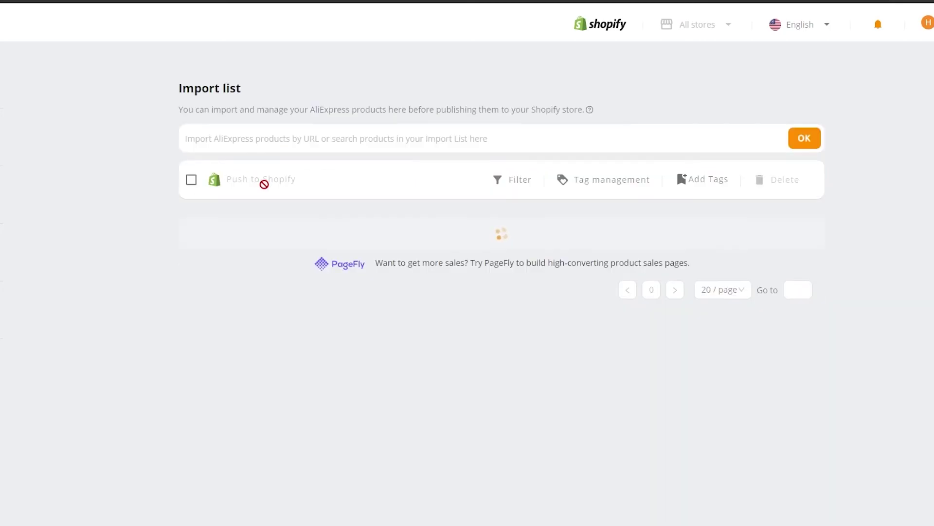
# Step: Add the Men Sport Shoes Lightweight Running Sneakers to the DSers Import list using the product's copied AliExpress URL
pyautogui.rightClick(371, 136)
pyautogui.click(428, 226)
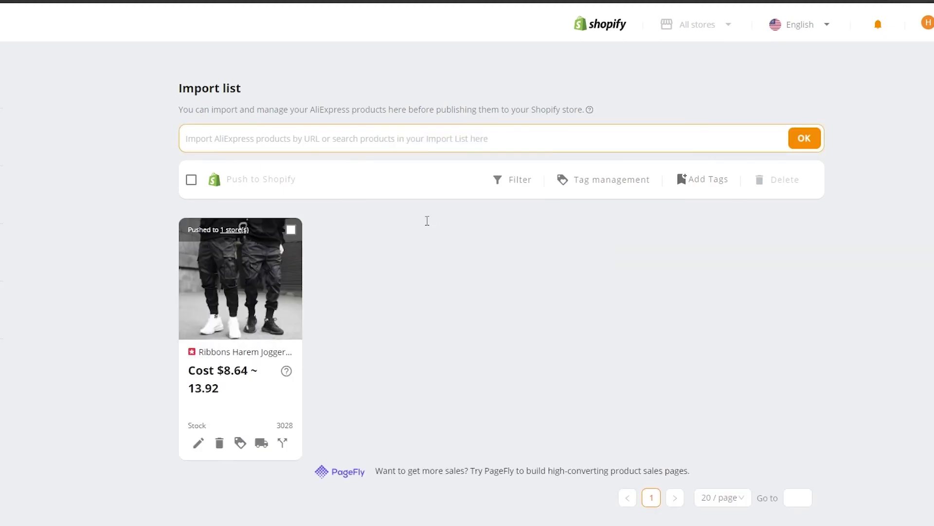
pyautogui.click(804, 139)
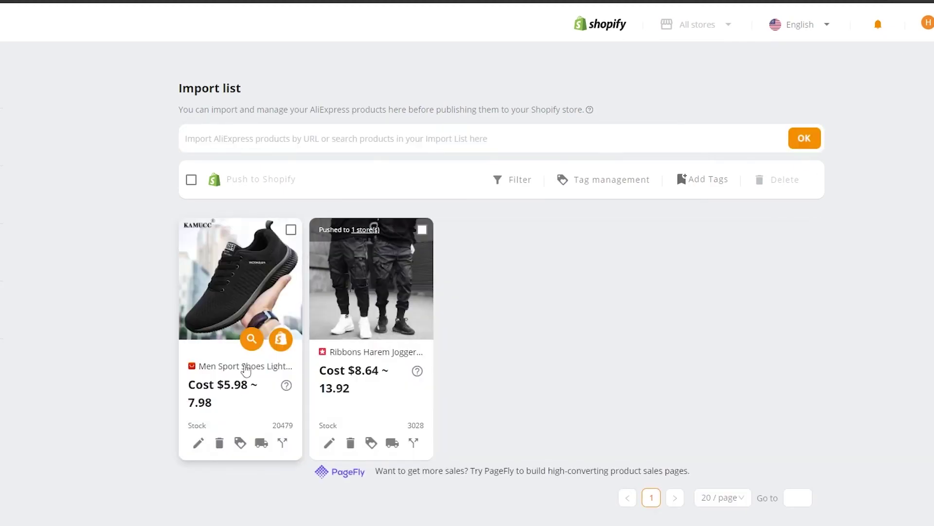
# Step: Push the imported Men Sport Shoes product to the Shopify store
pyautogui.click(281, 339)
pyautogui.click(185, 313)
pyautogui.click(601, 350)
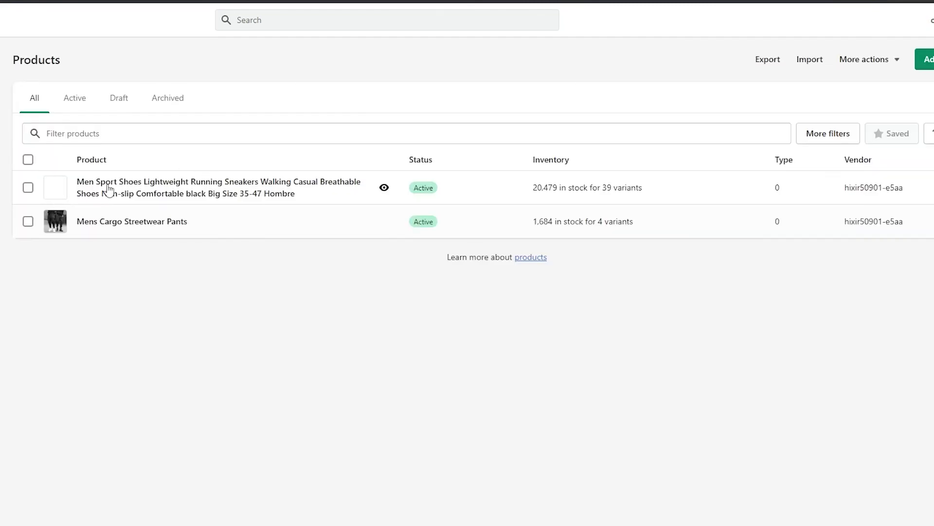
# Step: Open the Men Sport Shoes product in the Shopify product list and review the images in its description
pyautogui.click(227, 181)
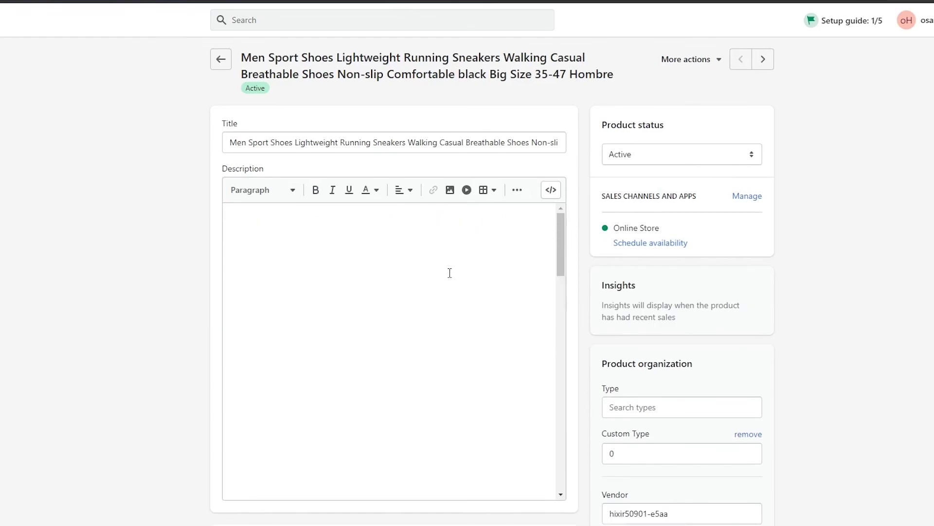
pyautogui.scroll(-10, 428, 401)
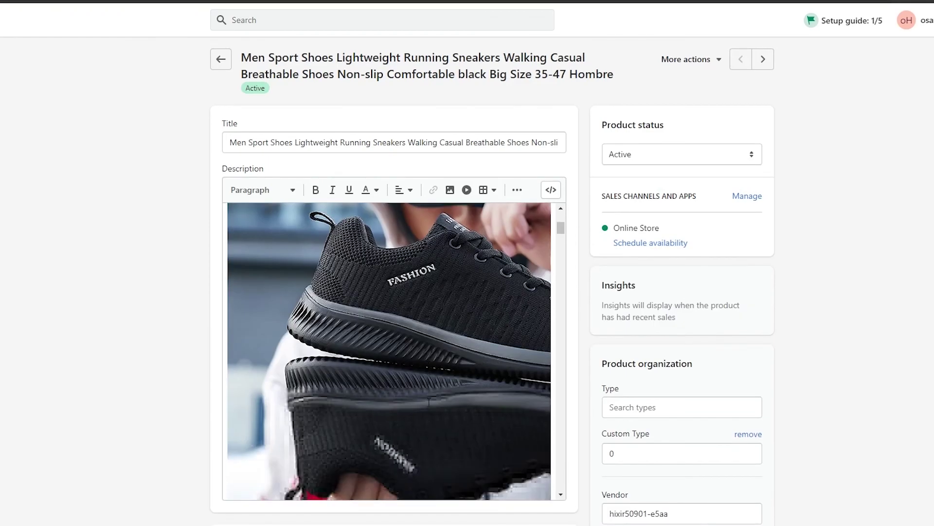
pyautogui.scroll(-5, 426, 391)
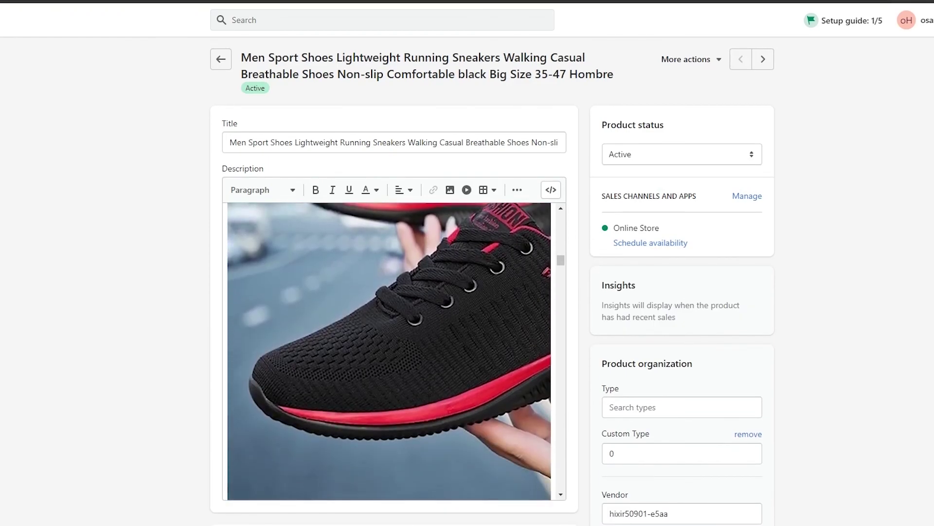
pyautogui.scroll(-6, 426, 391)
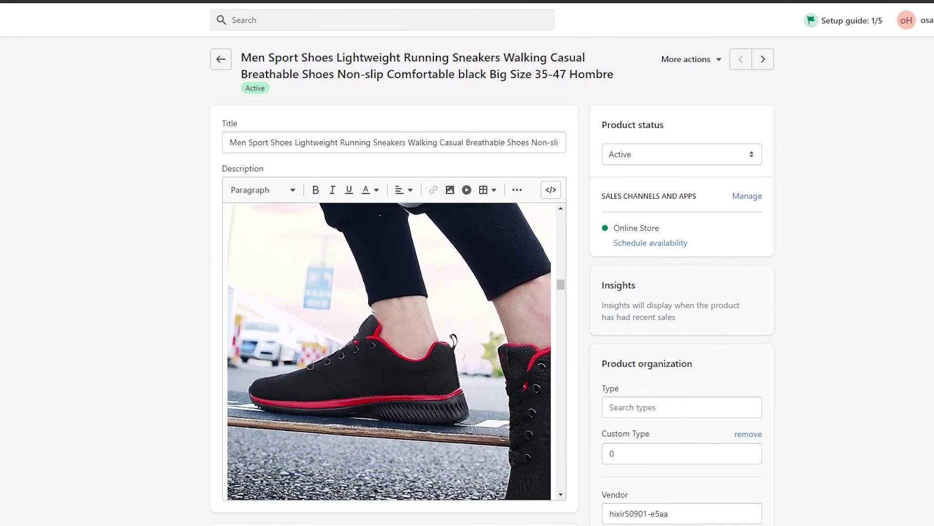
pyautogui.scroll(-5, 420, 372)
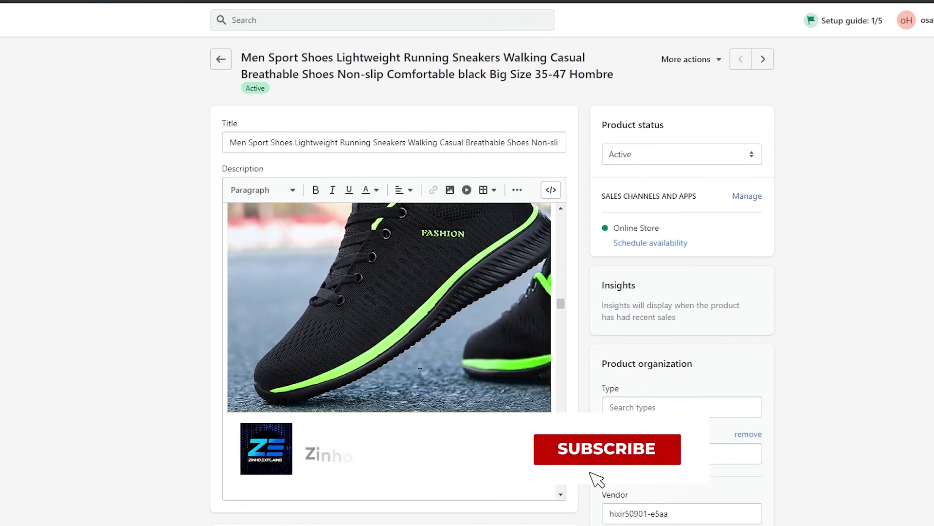
pyautogui.scroll(-4, 419, 372)
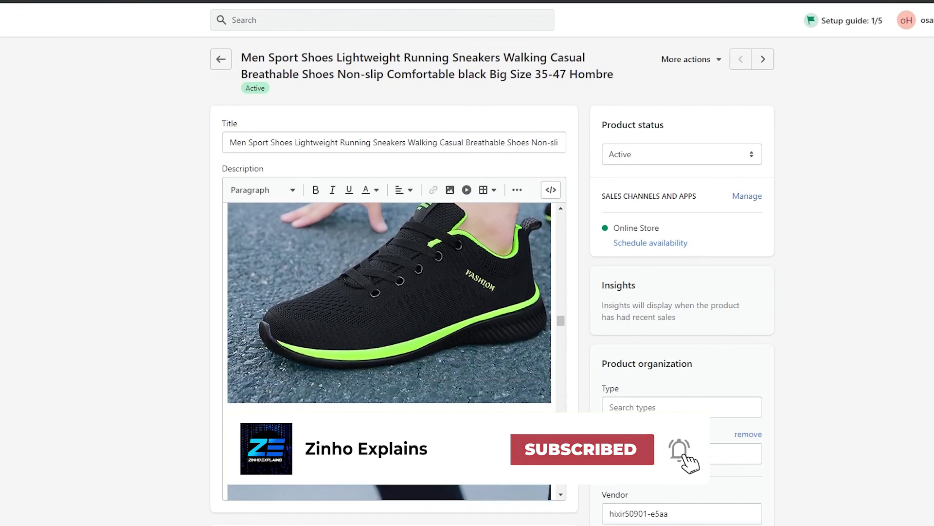